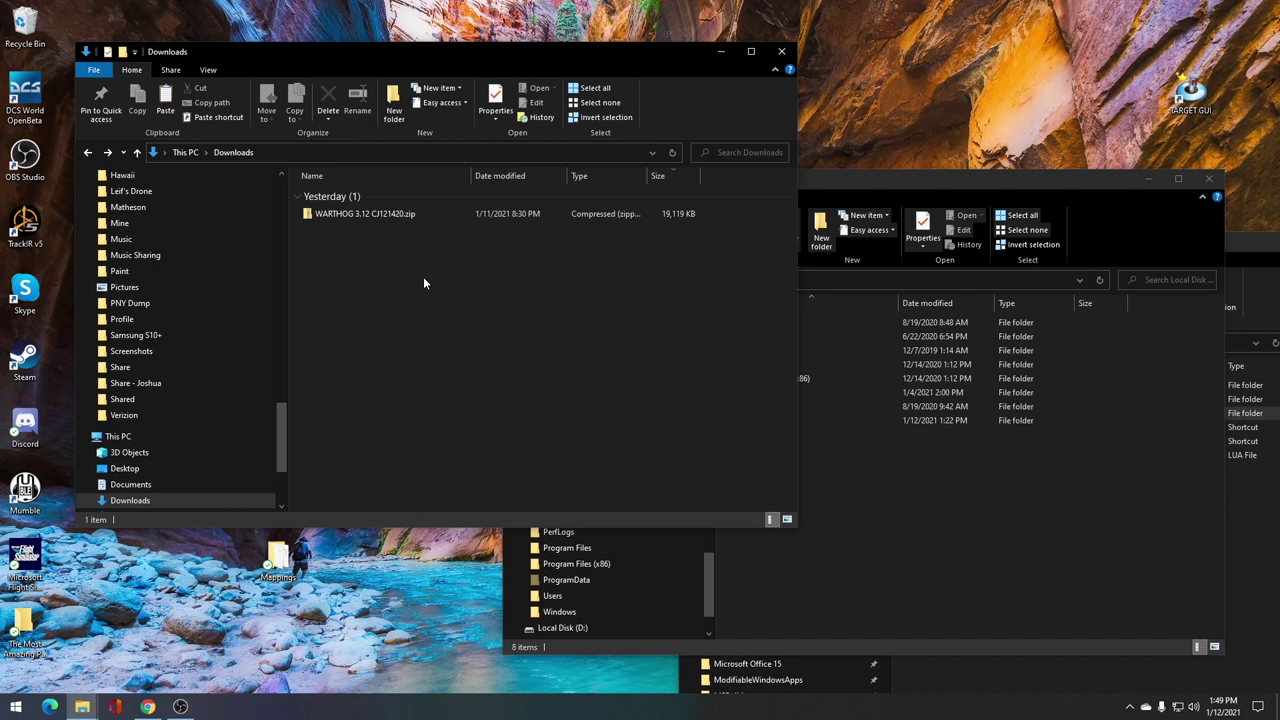
Copy layout_CJ121420.xml from the WARTHOG 3.12 CJ121420.zip archive into Star Citizen's Controls Mappings folder.
click(355, 216)
double_click(355, 214)
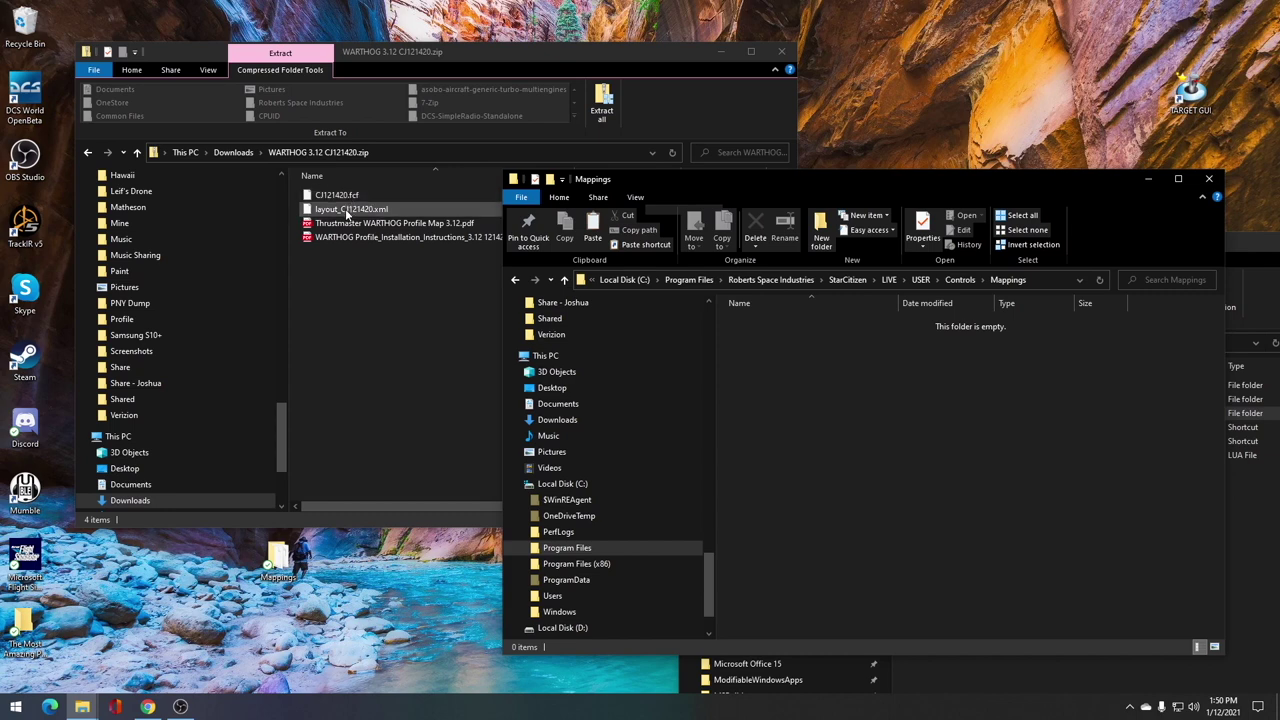
right_click(347, 212)
click(312, 261)
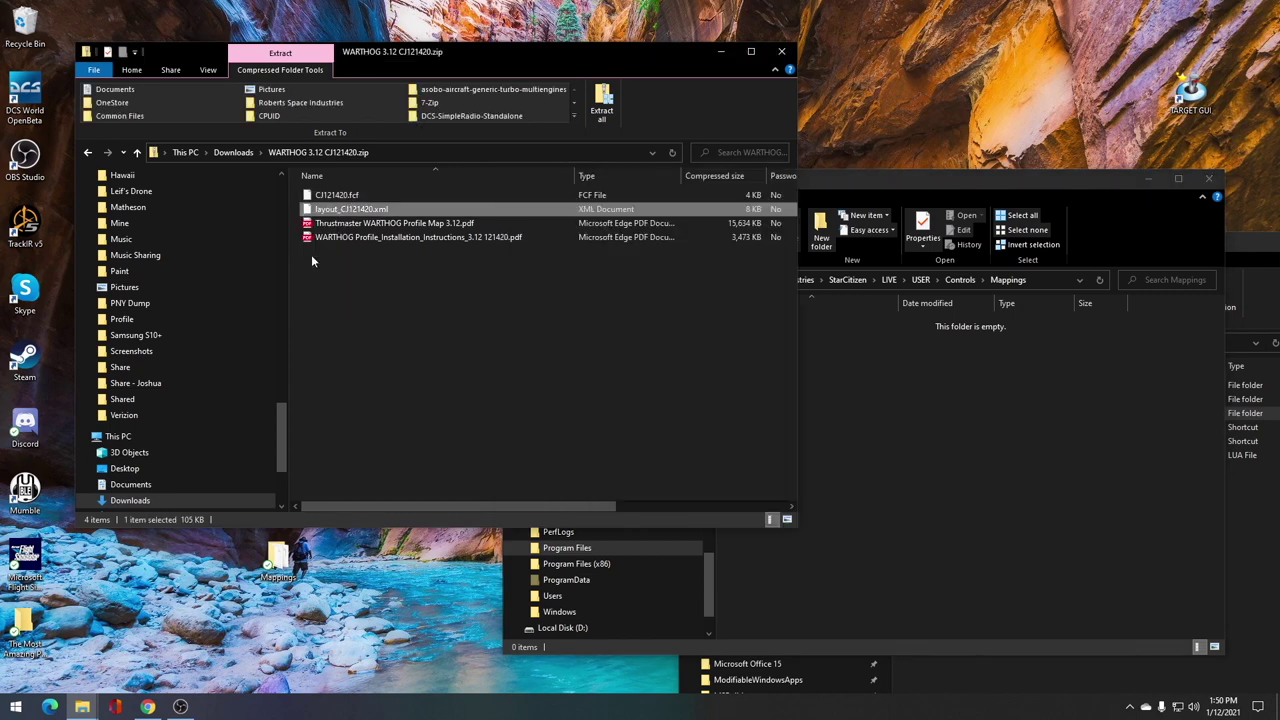
right_click(735, 377)
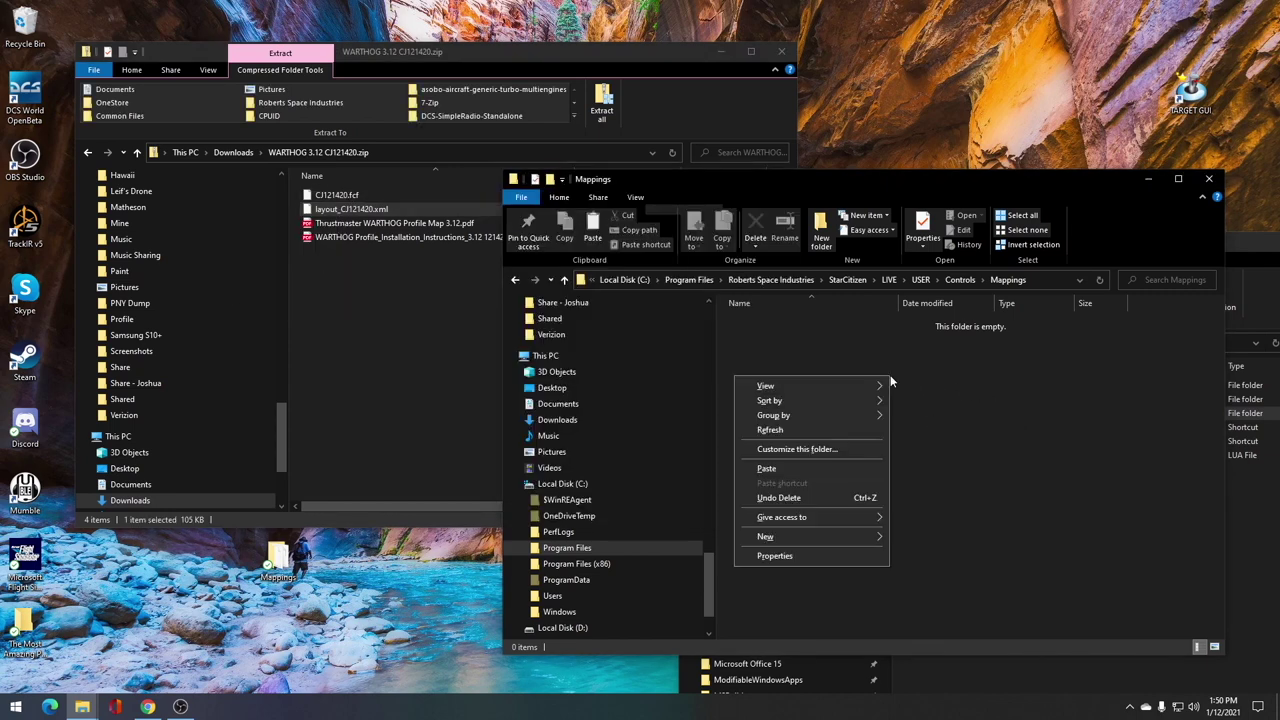
click(810, 467)
click(438, 341)
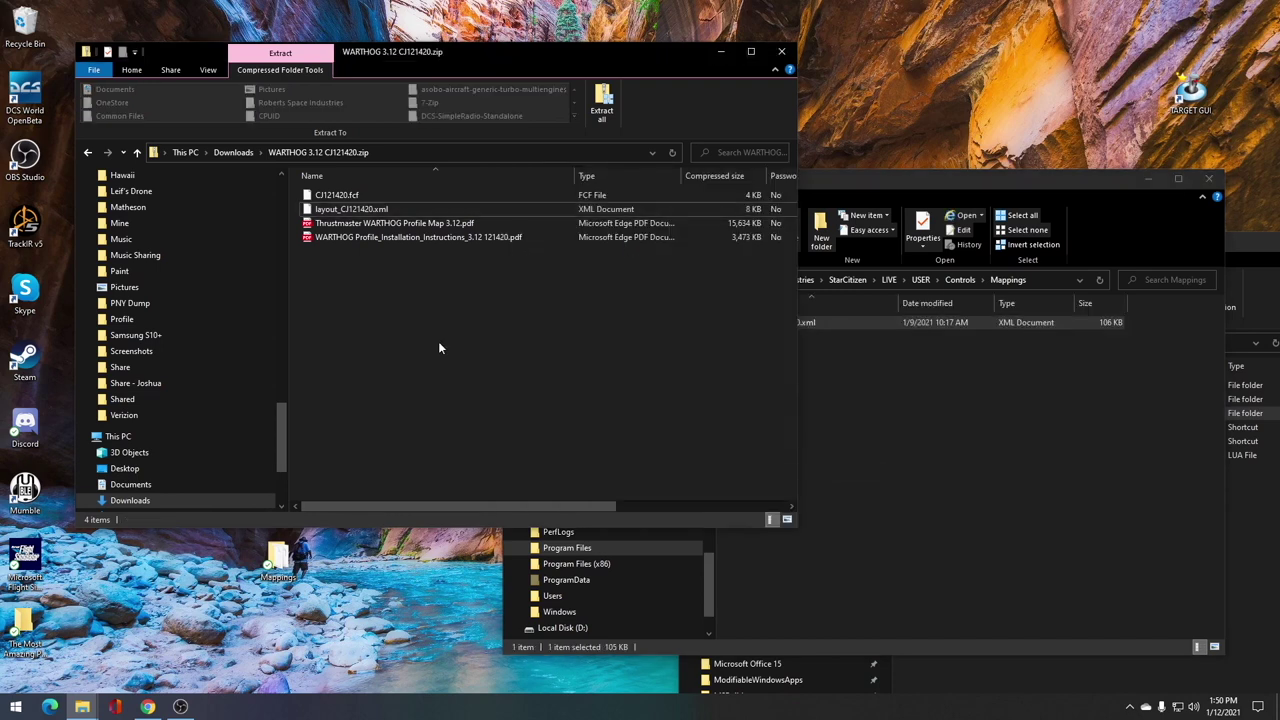
Copy CJ121420.fcf from the zip archive into the desktop folder The Most Amazing Profile EVER!
double_click(367, 196)
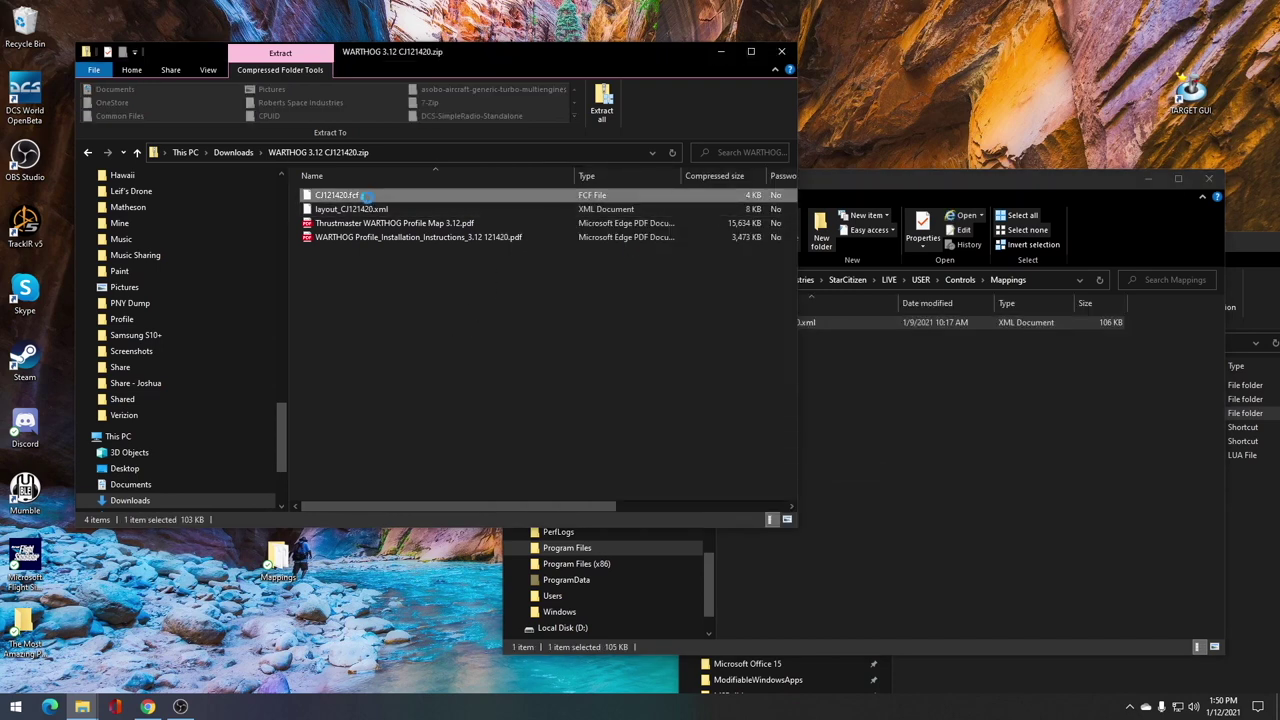
click(1148, 182)
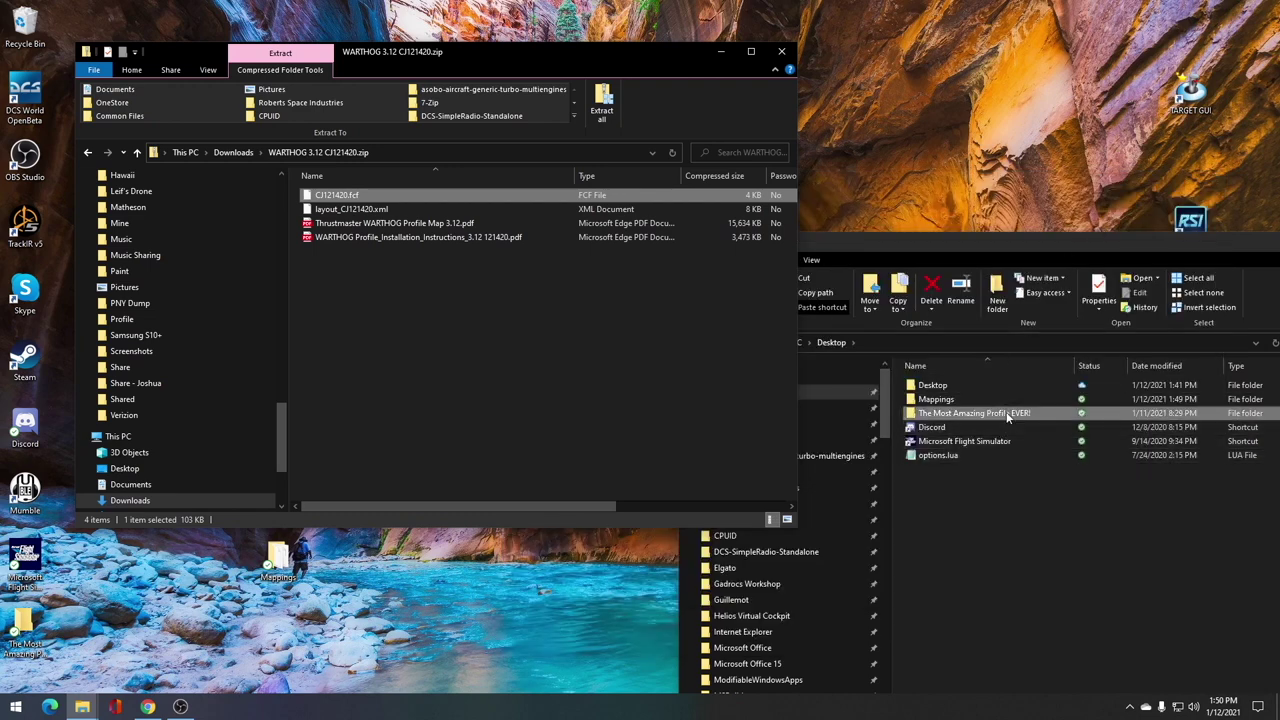
double_click(1008, 418)
click(358, 197)
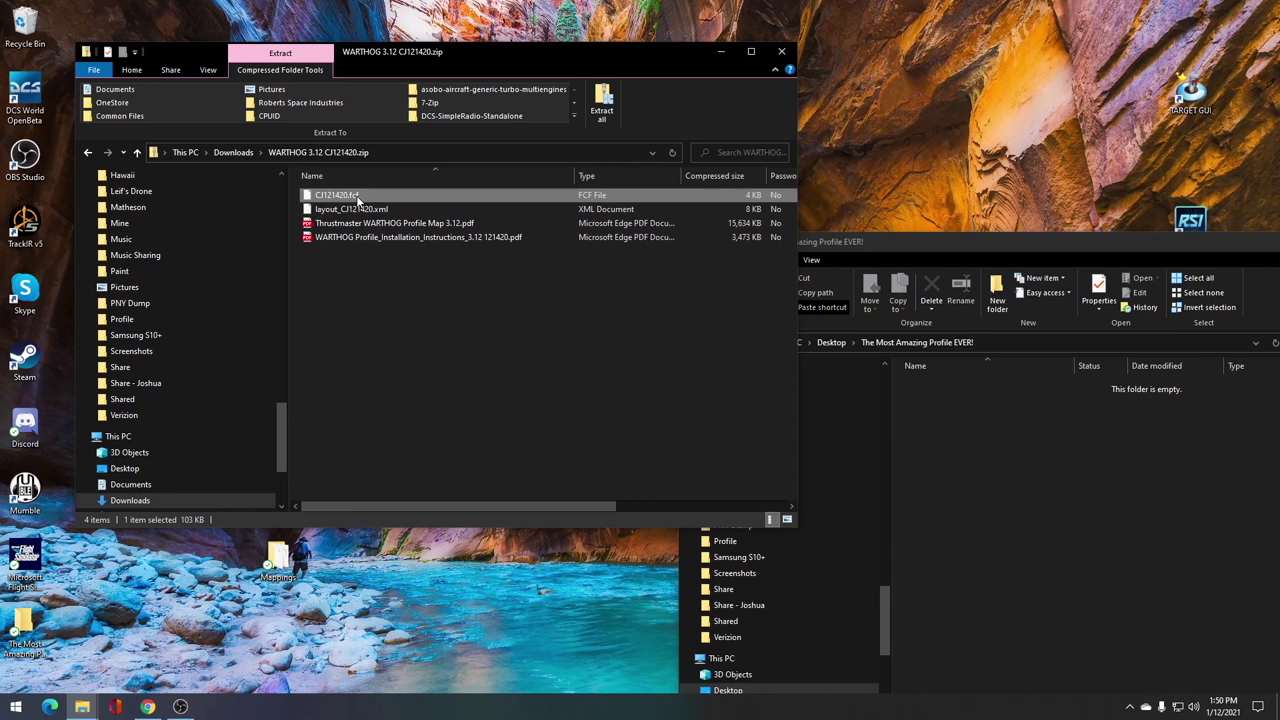
right_click(358, 197)
click(326, 246)
click(936, 448)
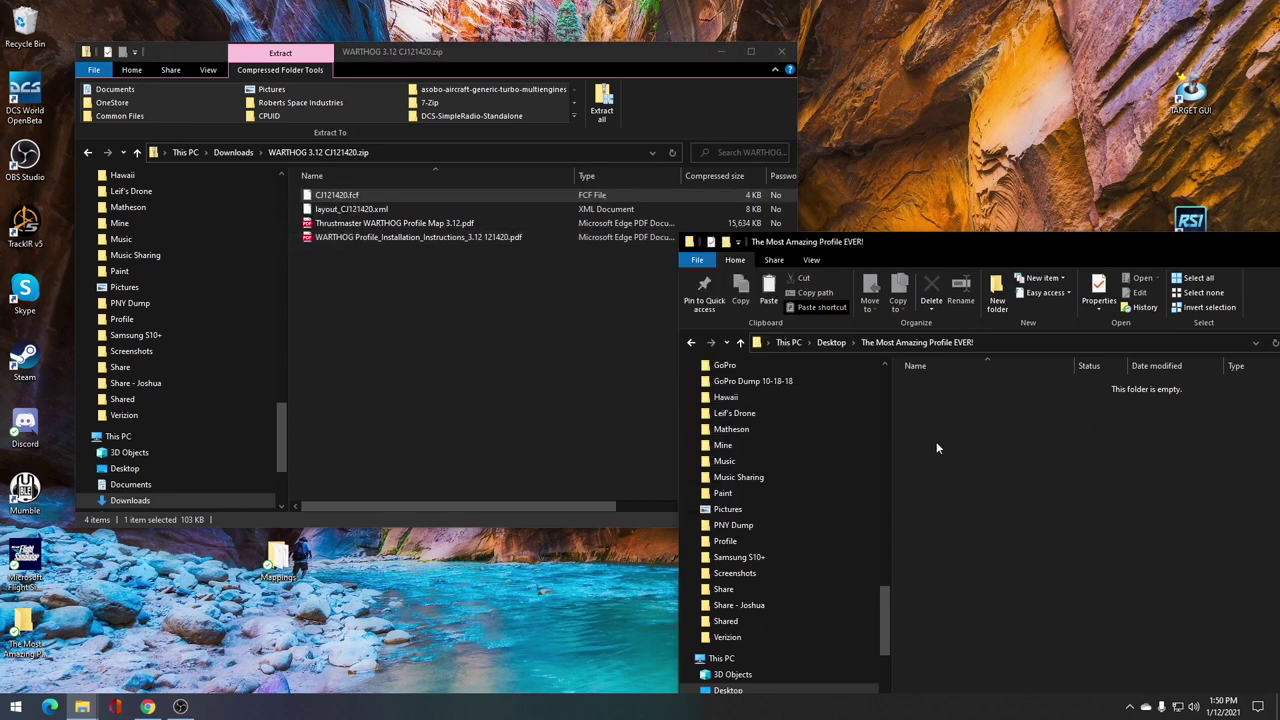
right_click(936, 448)
click(866, 536)
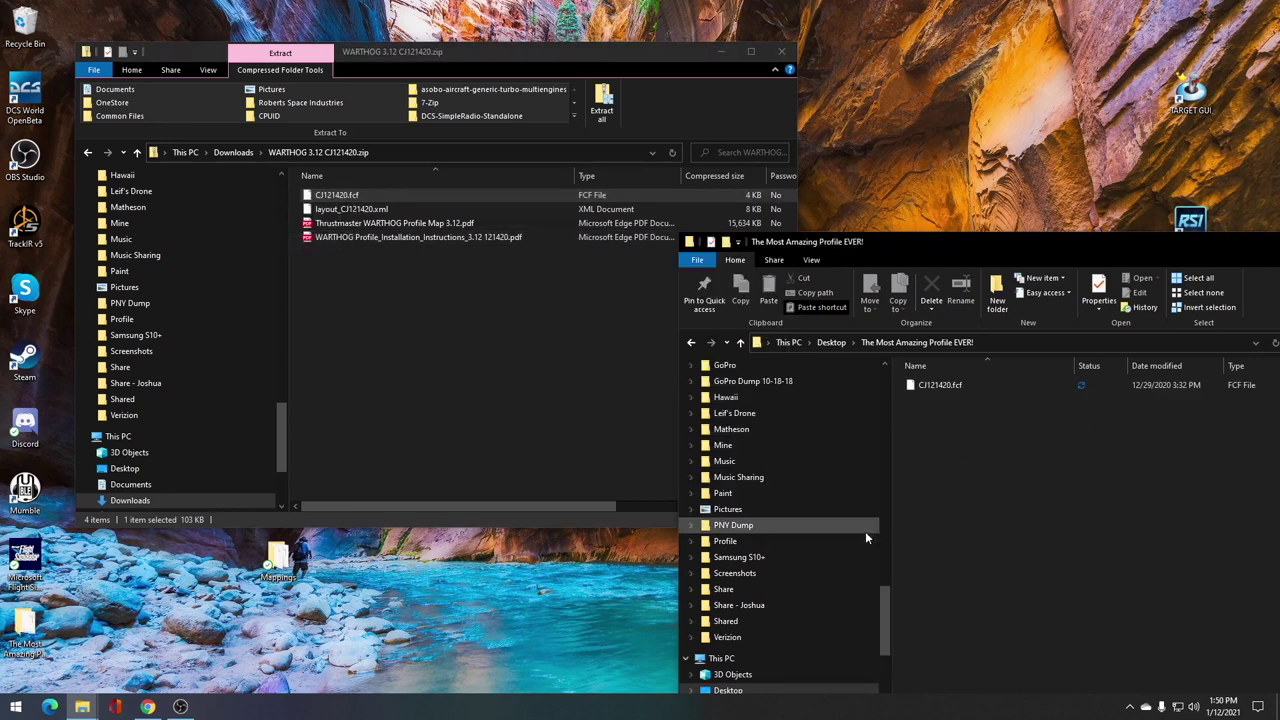
View the Thrustmaster WARTHOG Profile Map 3.12 PDF from the archive, including its first page, and close it.
click(414, 259)
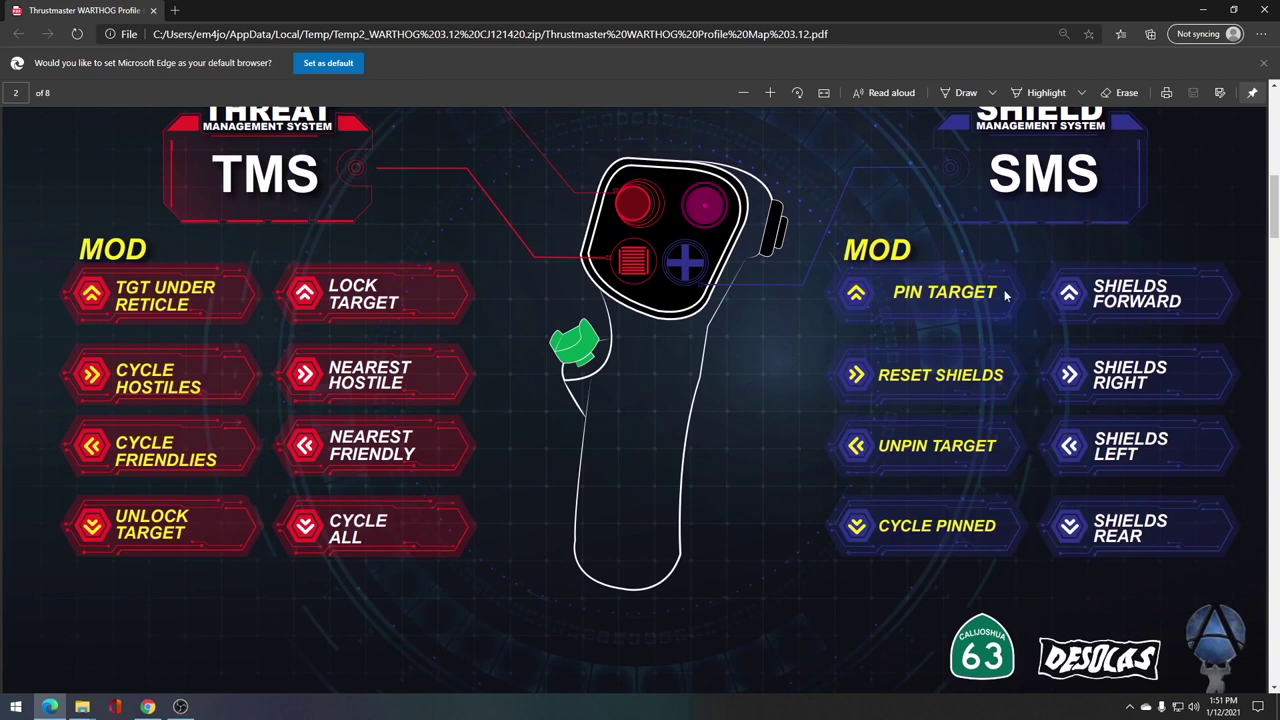
scroll(1007, 294, up, 3)
scroll(1006, 288, up, 6)
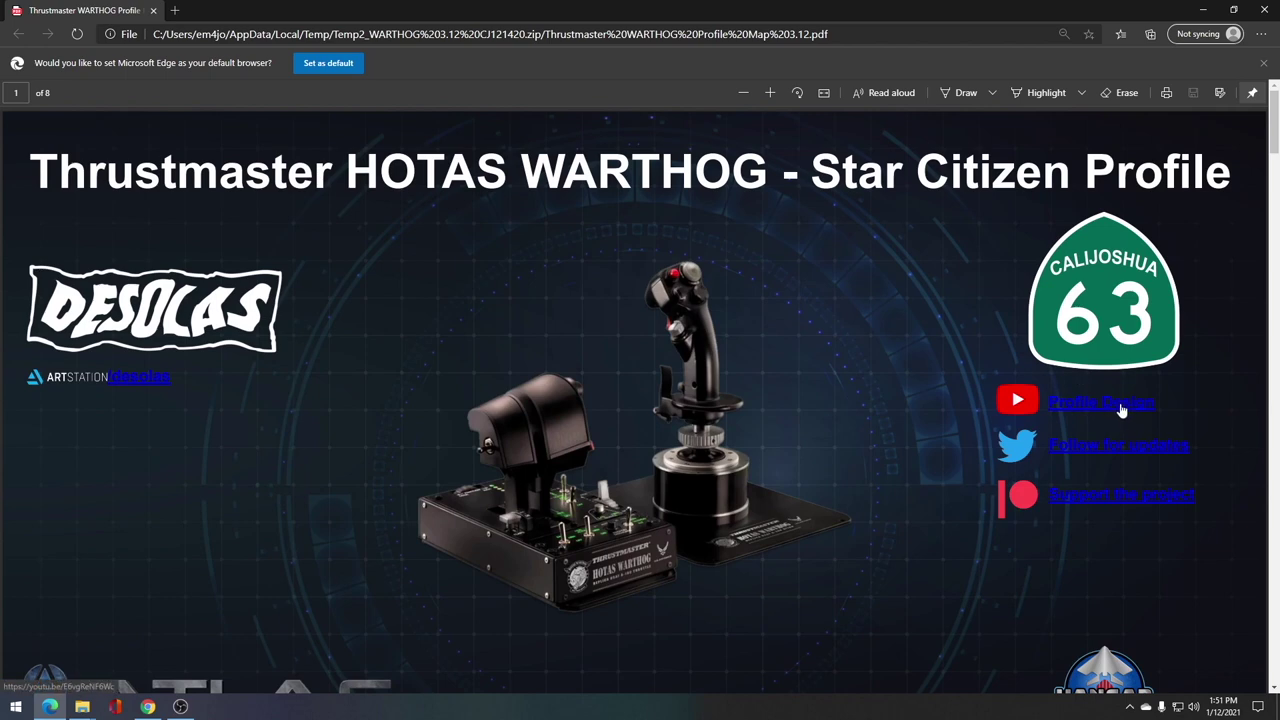
key(ctrl+w)
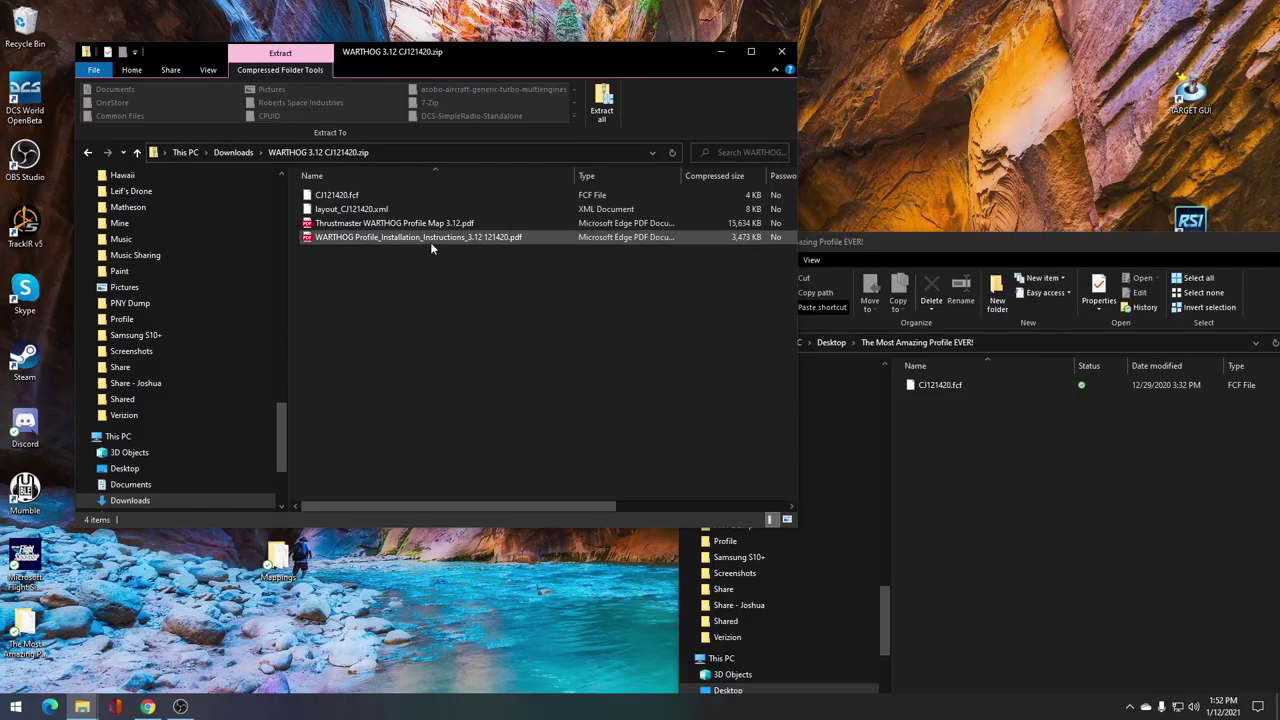
Open the WARTHOG installation instructions PDF and examine the HOTAS button numbers and axis names near its end.
double_click(433, 236)
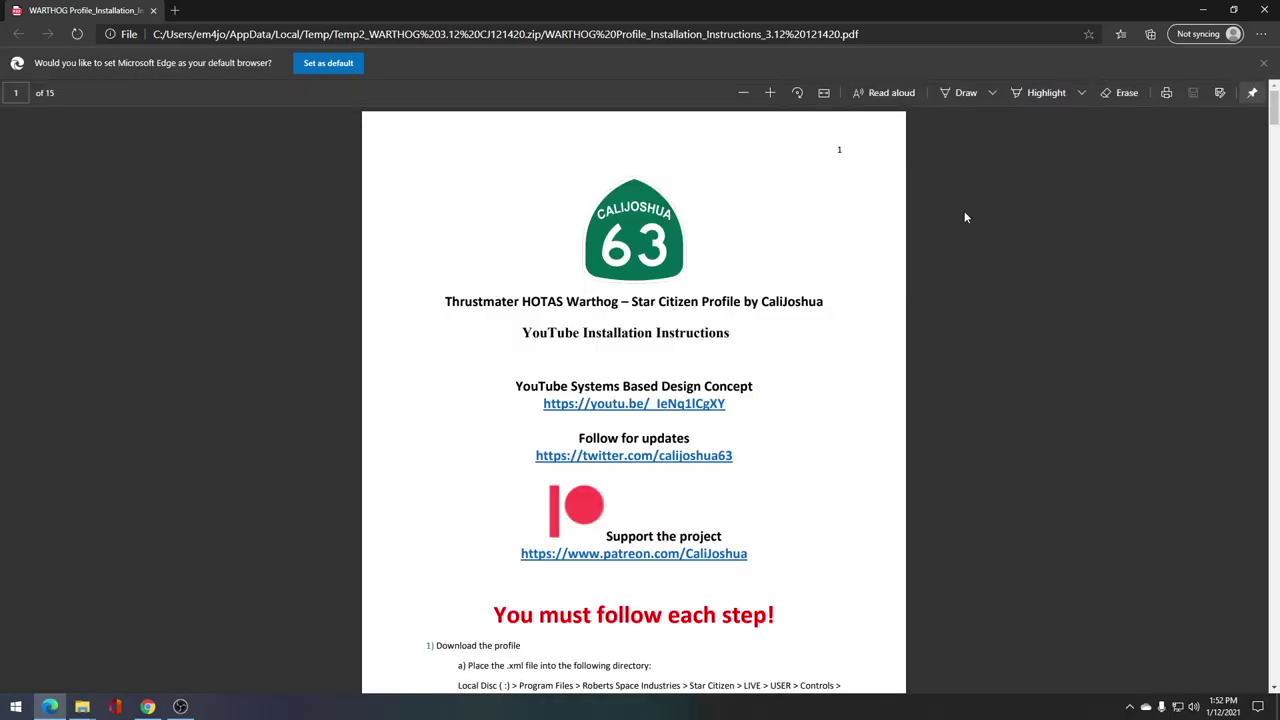
drag(1273, 100, 1273, 618)
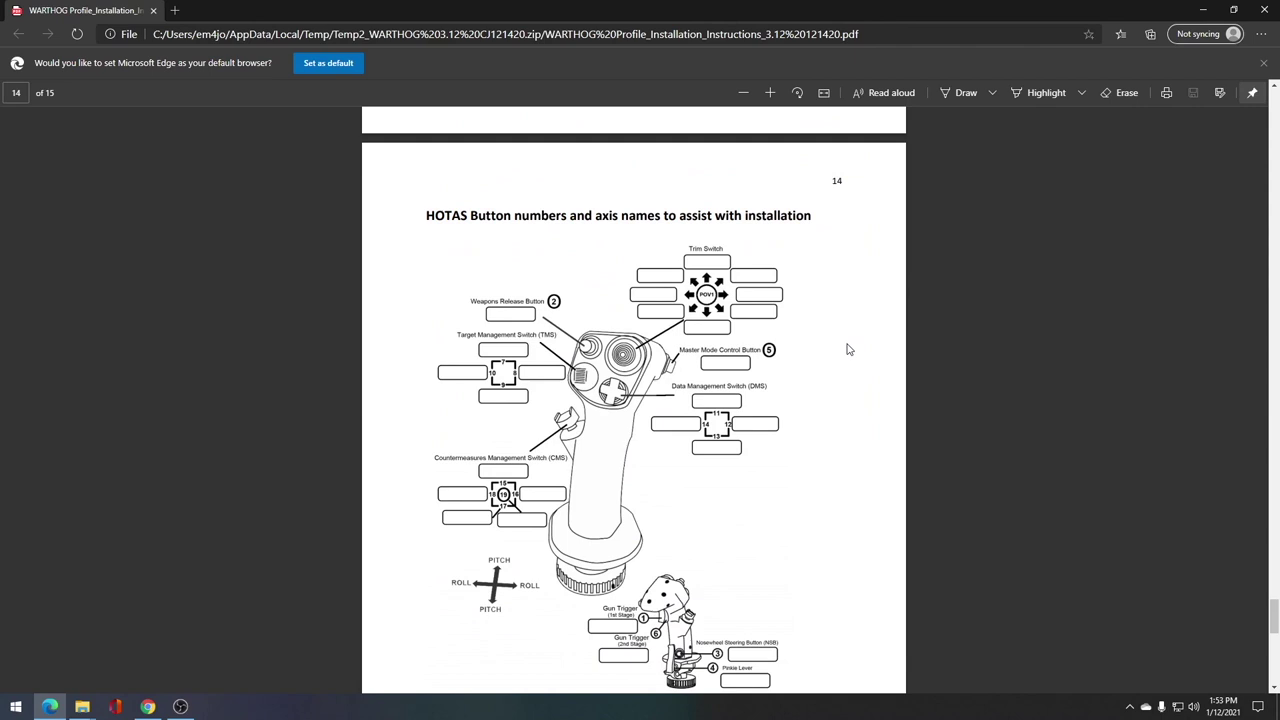
scroll(845, 343, down, 1)
scroll(845, 343, down, 1)
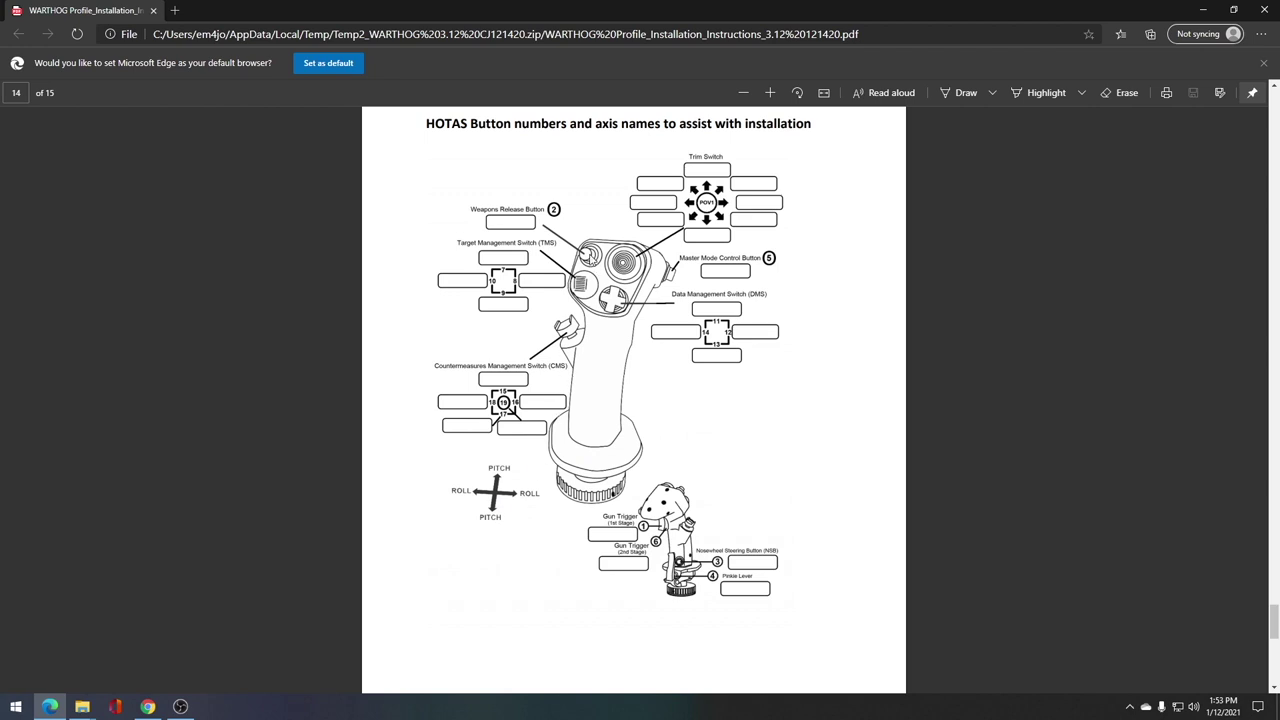
scroll(551, 534, down, 6)
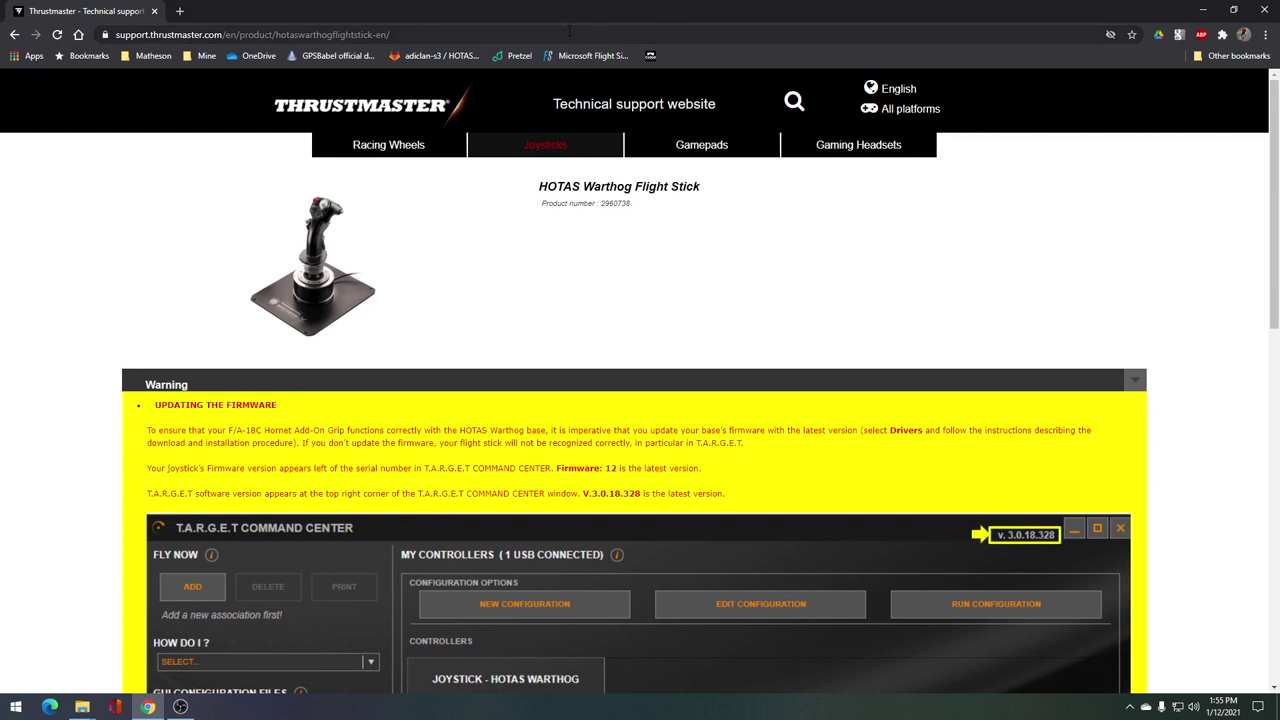
Download T.A.R.G.E.T Software v3.0.20.826 from Thrustmaster's HOTAS Warthog support page and select its installer in the Downloads folder.
click(531, 38)
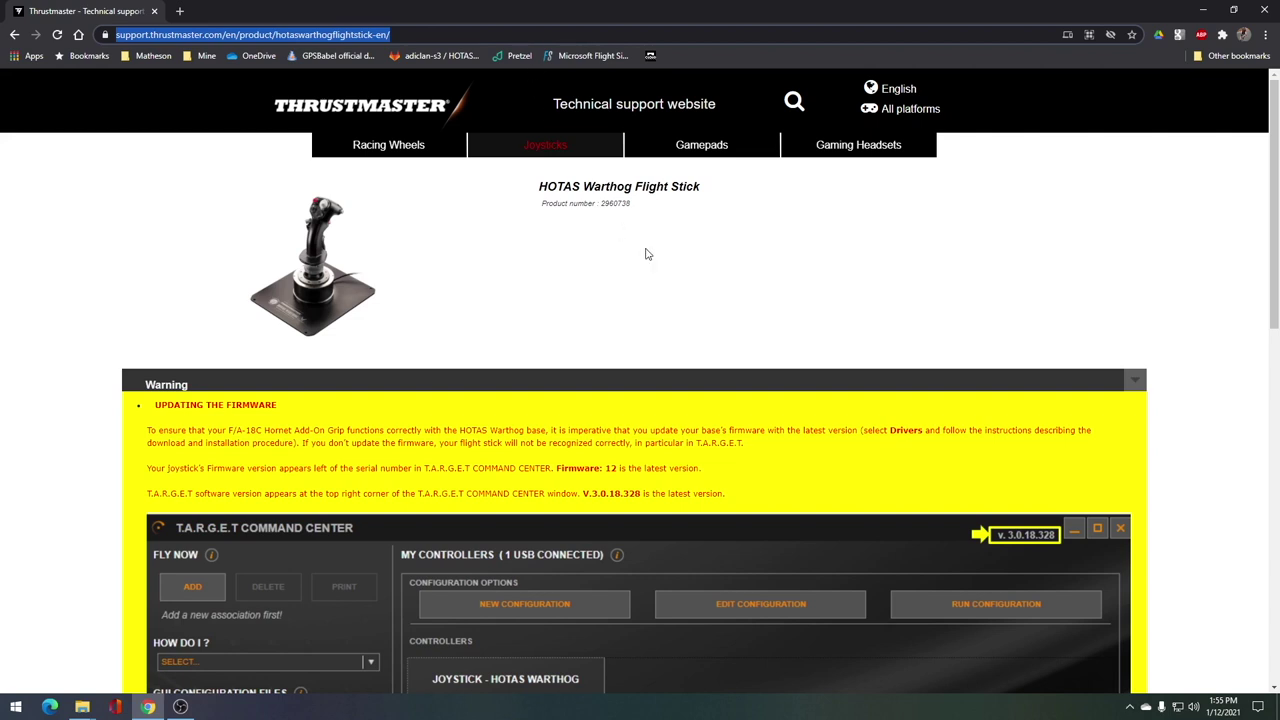
scroll(660, 248, down, 10)
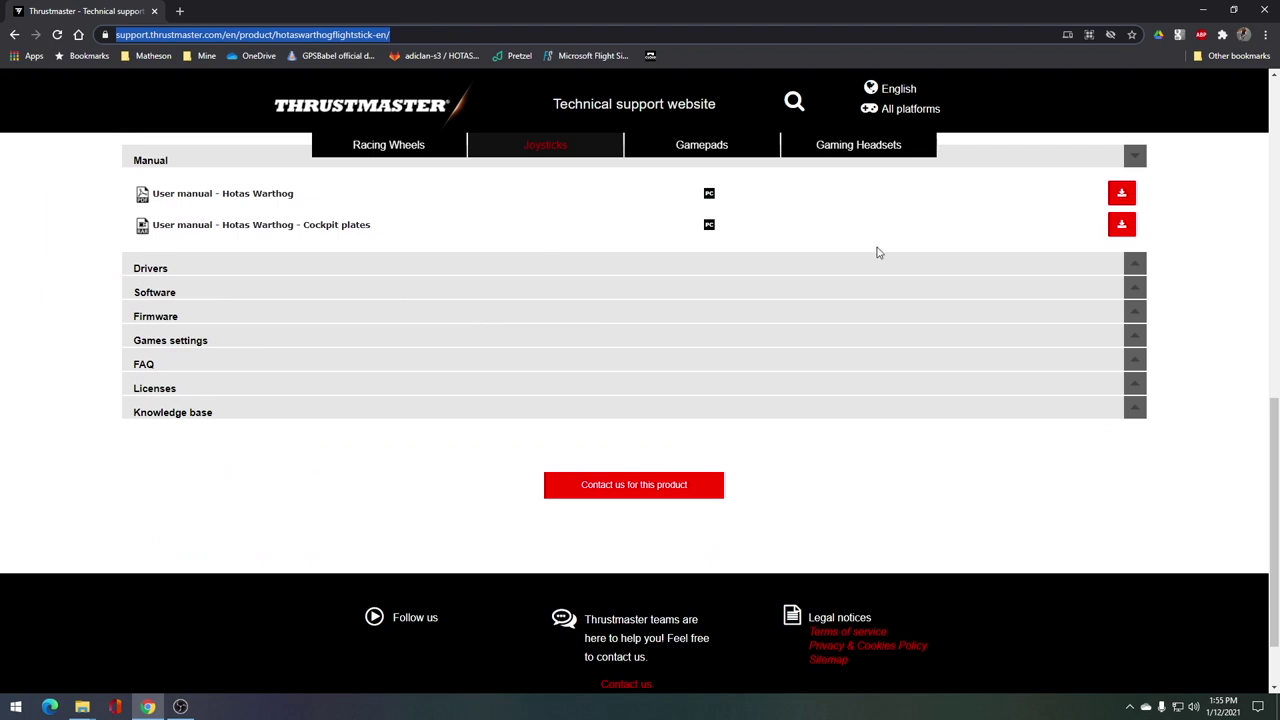
click(1135, 290)
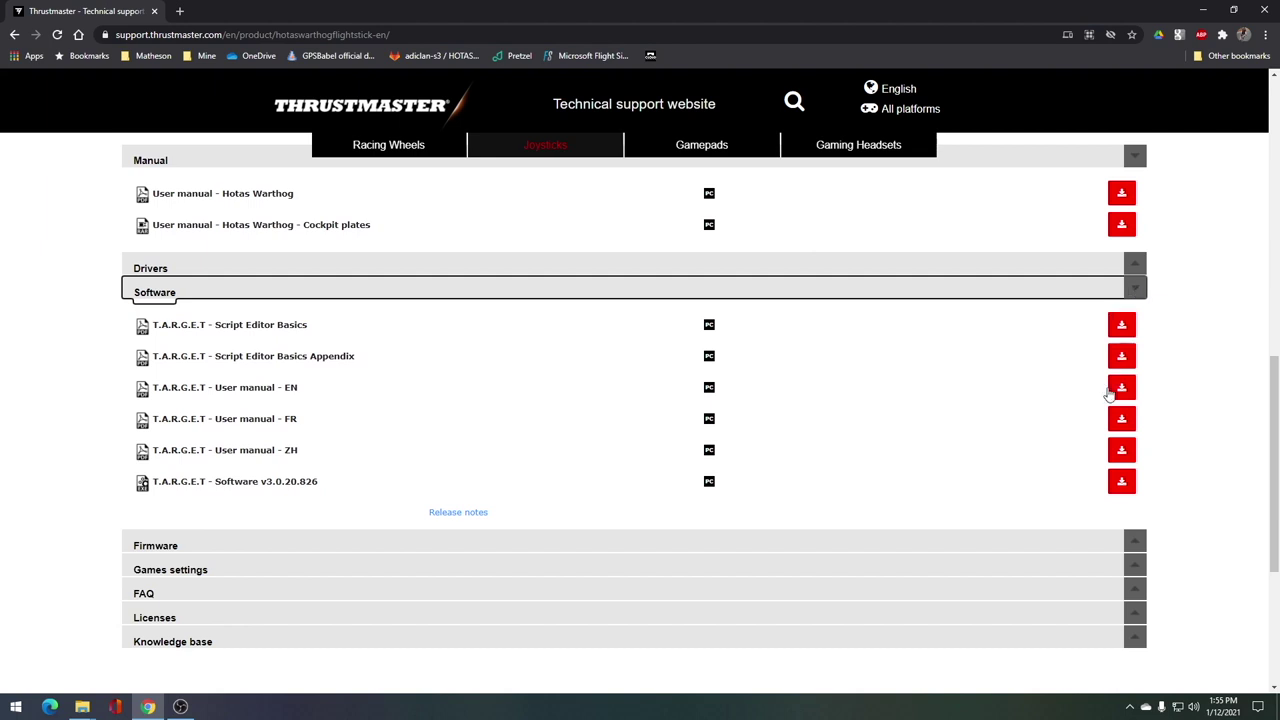
click(1121, 484)
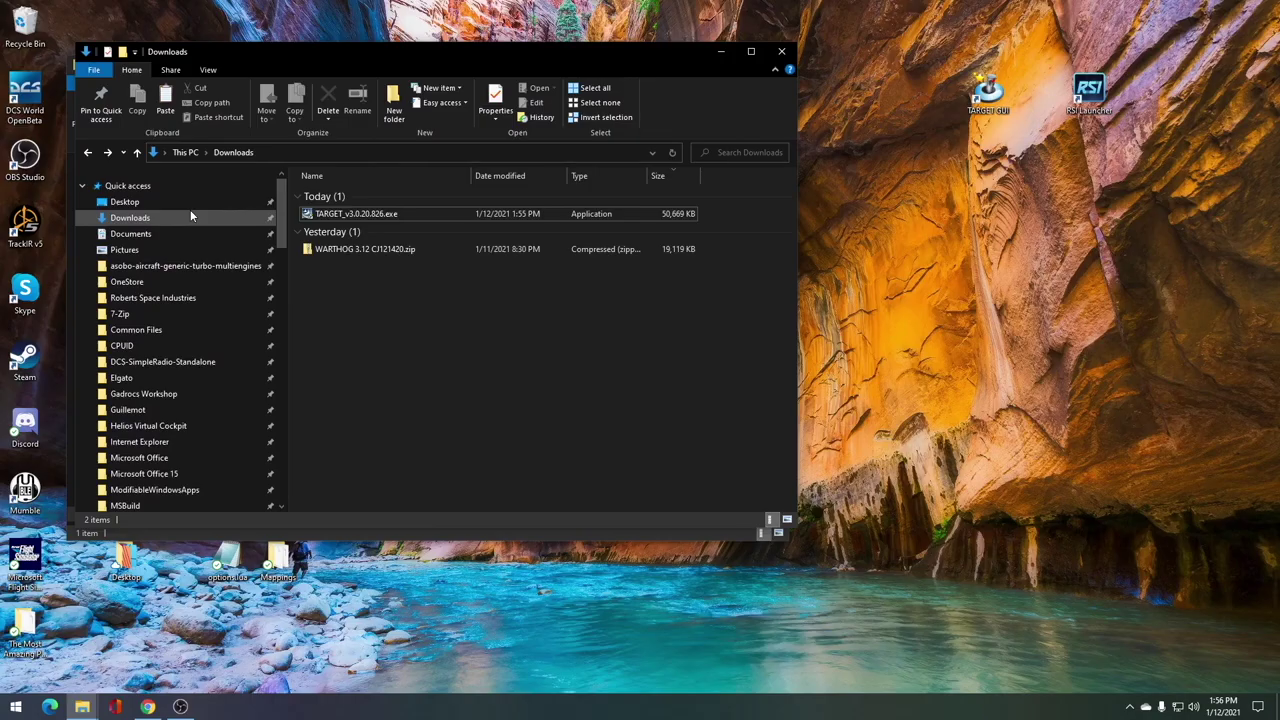
click(190, 216)
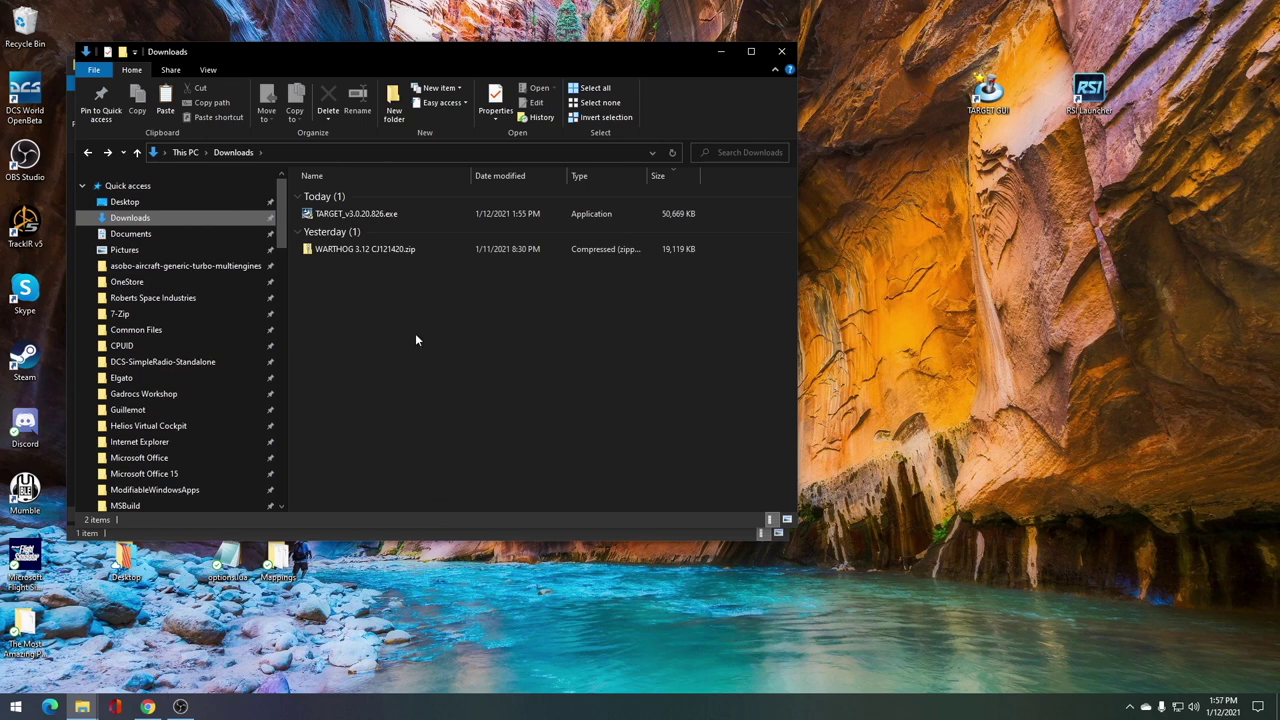
click(389, 216)
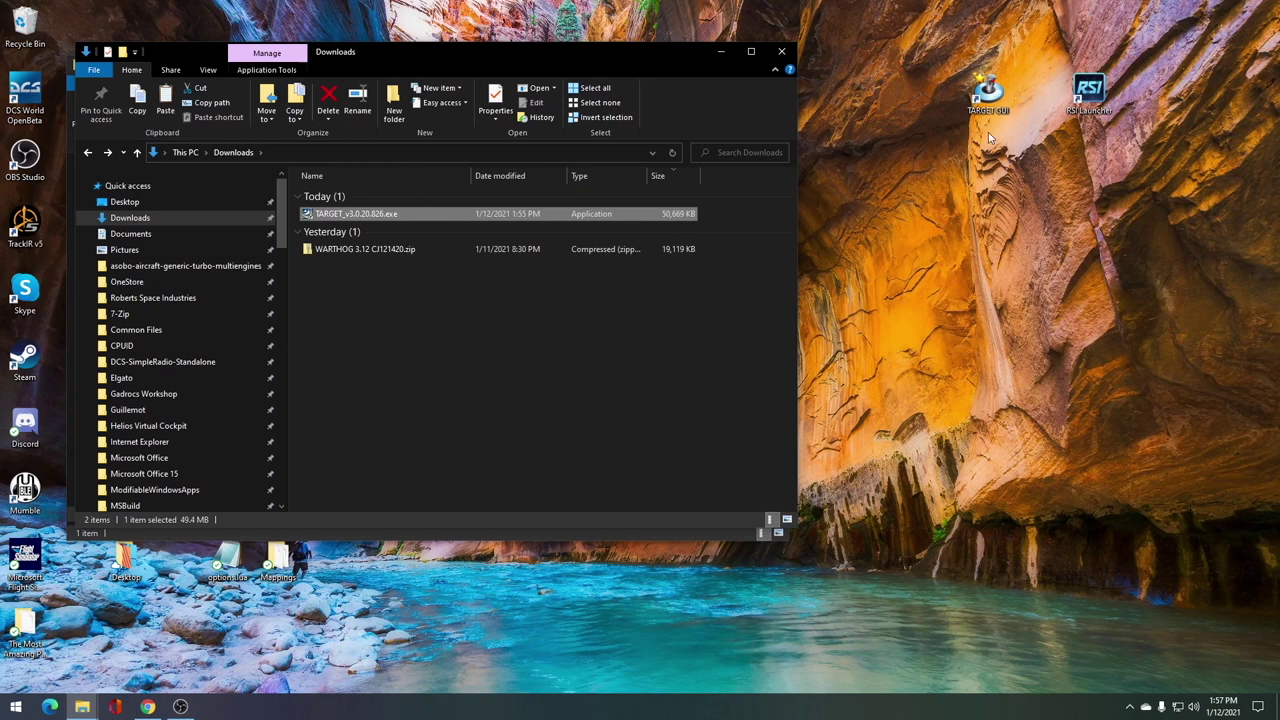
Launch TARGET GUI and run the CJ121420.fcf configuration from The Most Amazing Profile EVER! folder.
double_click(987, 94)
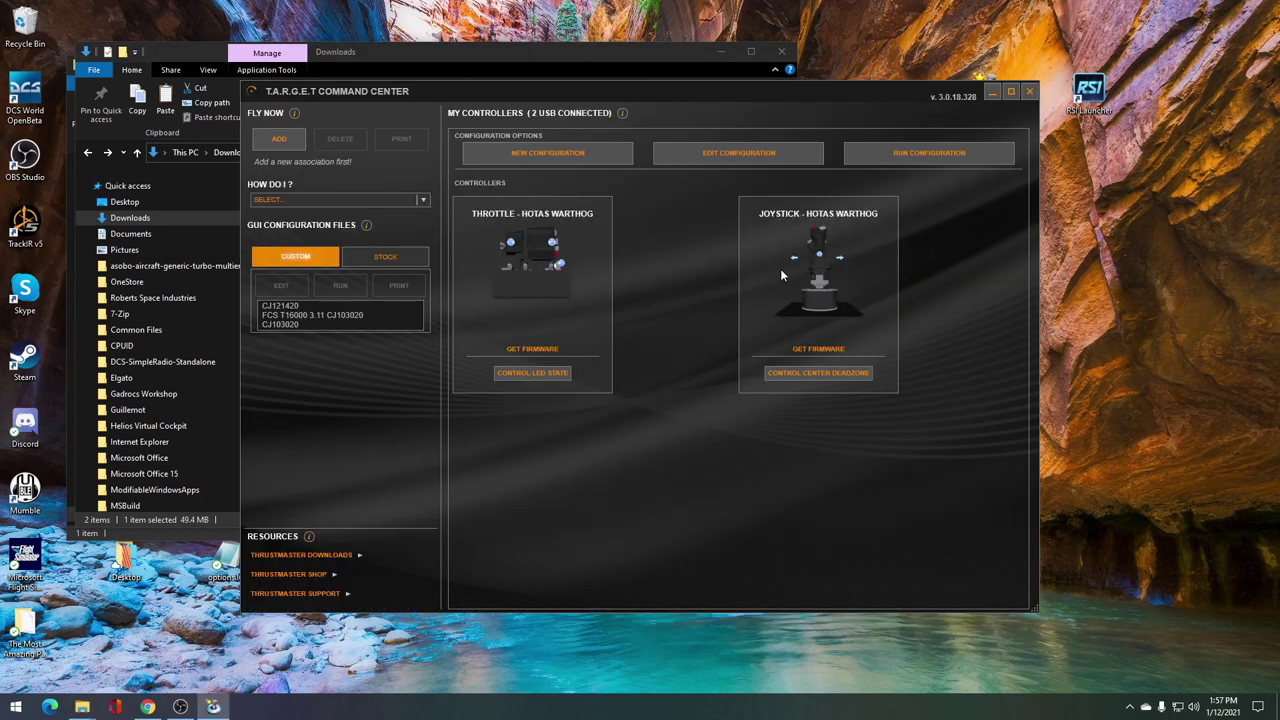
click(920, 156)
double_click(598, 175)
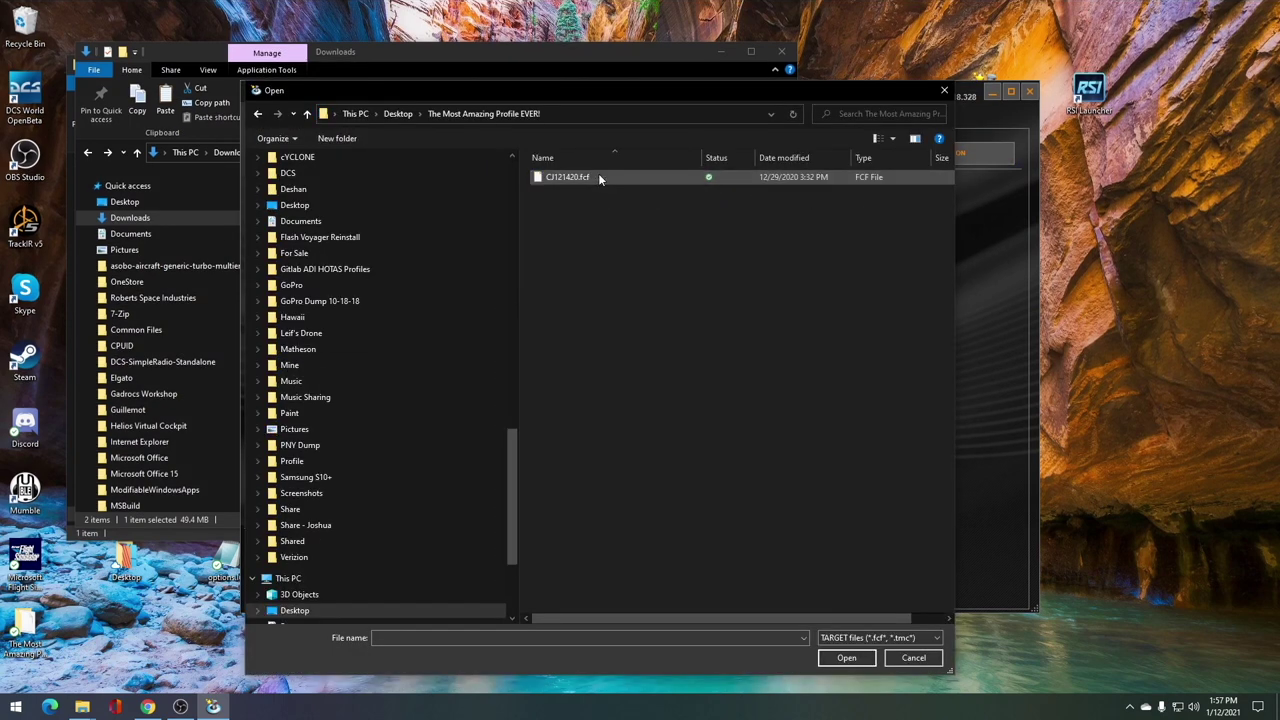
double_click(577, 178)
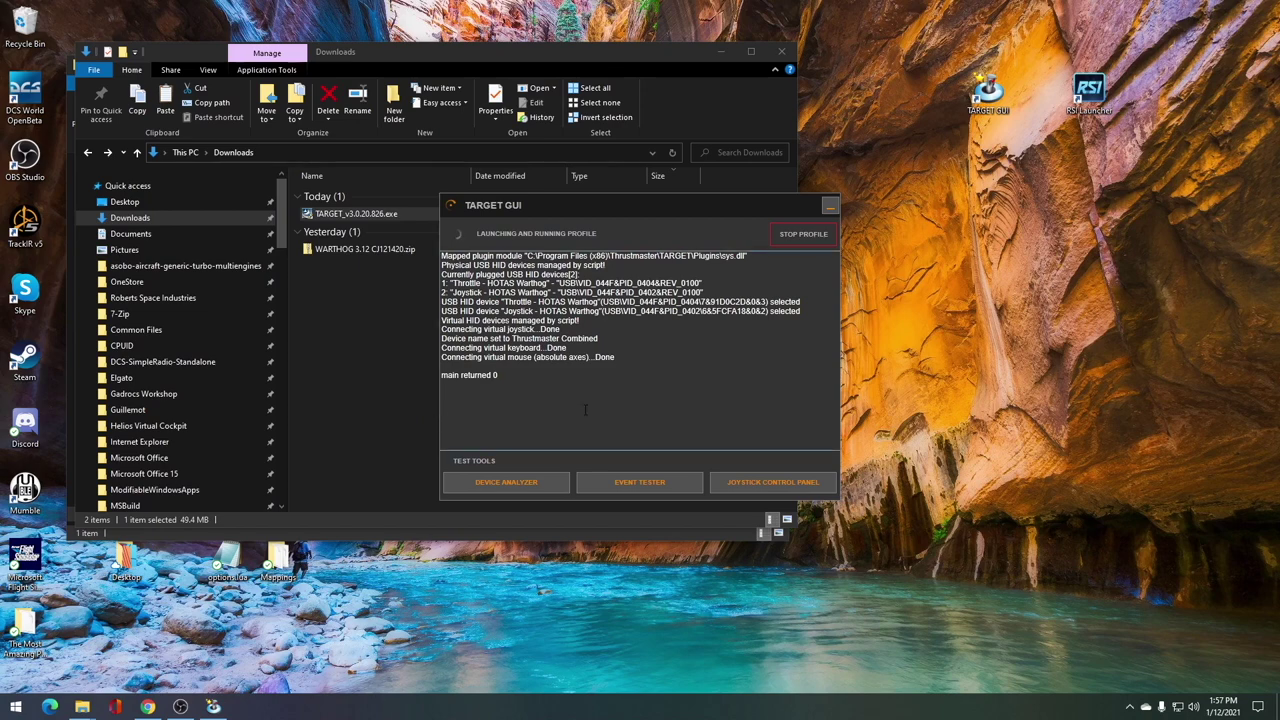
Open the Event Tester and test the HOTAS inputs that send F5 to F8 and the numpad divide, multiply and Alt combinations.
click(652, 481)
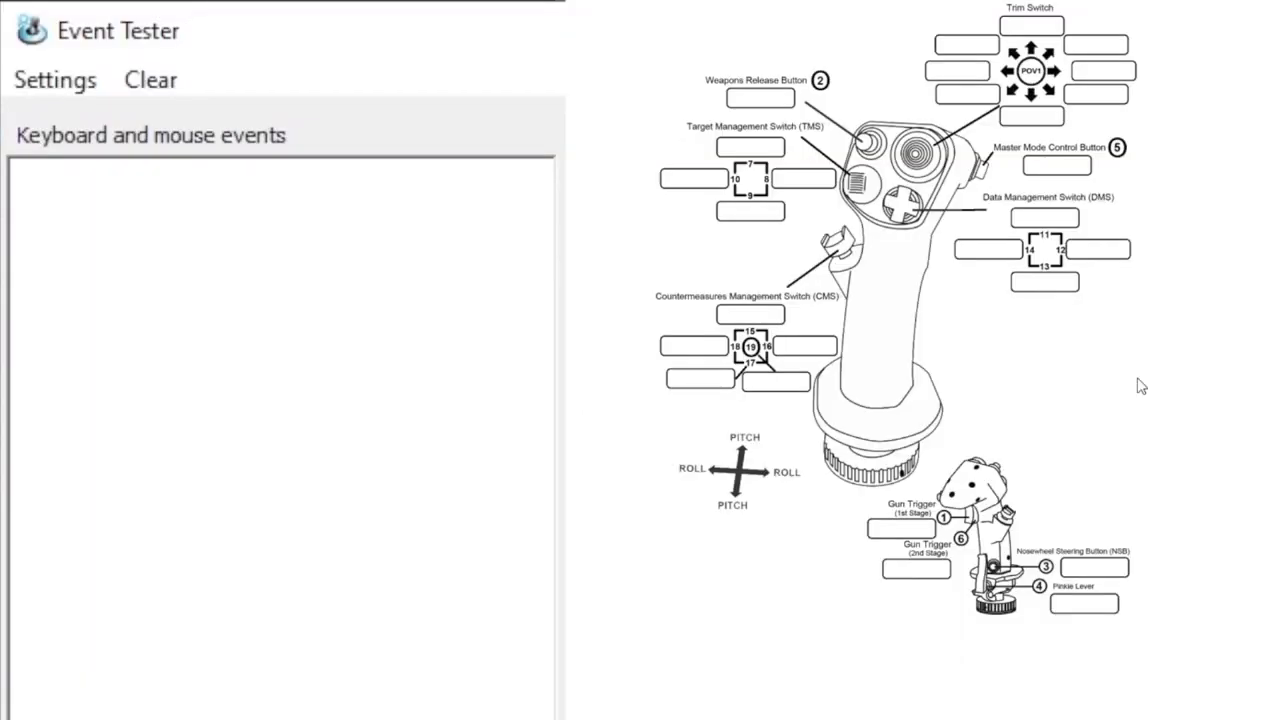
key(F6)
key(F5)
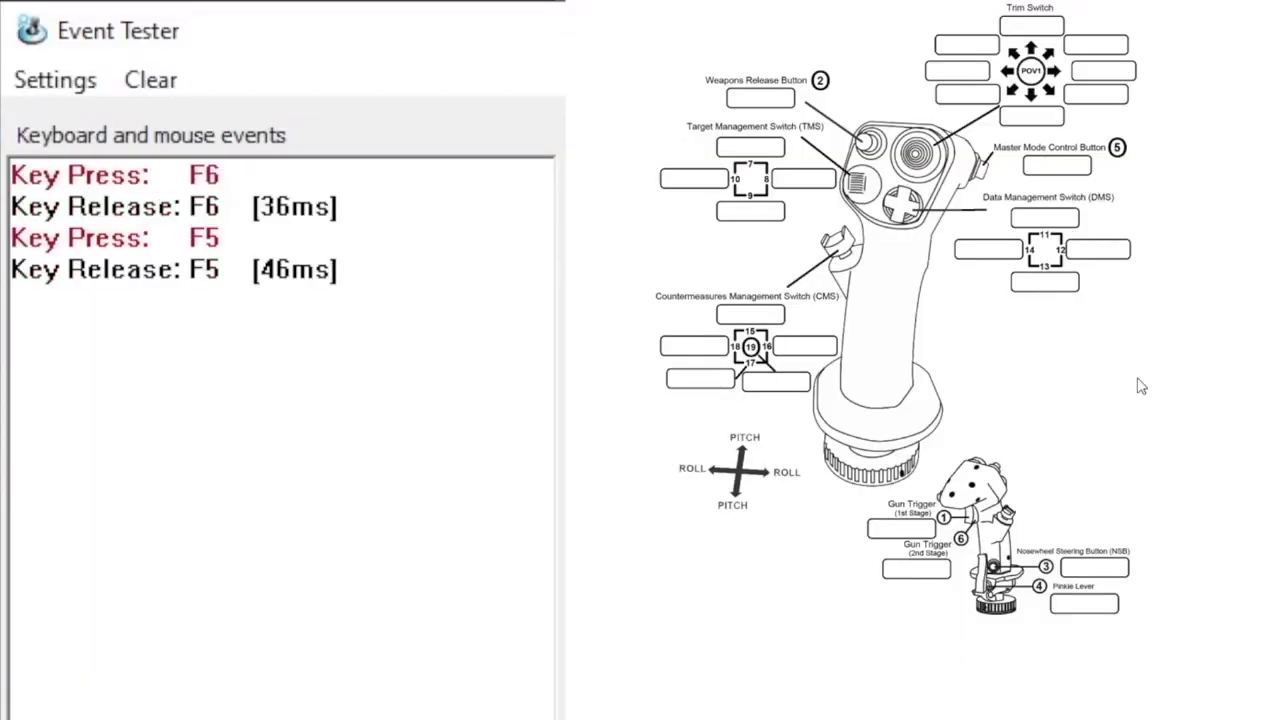
key(F8)
key(F7)
key(F5)
key(F8)
key(F7)
key(F5)
key(F8)
key(F5)
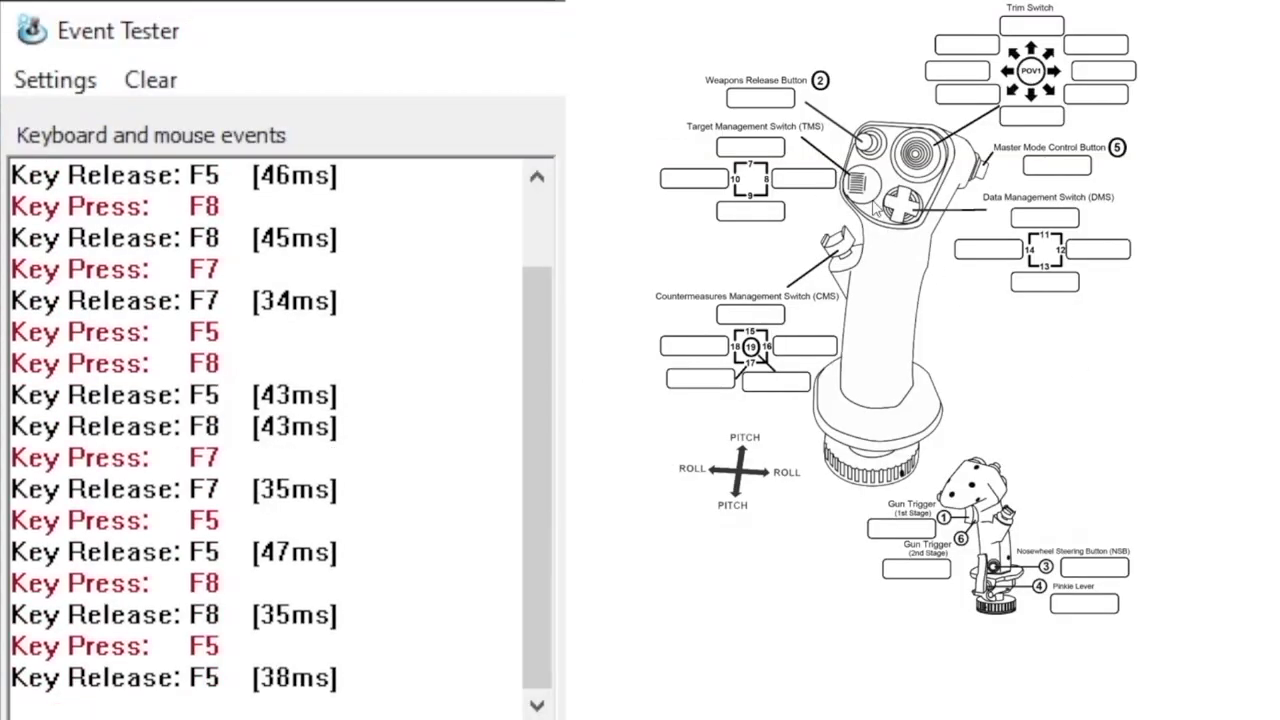
key(KP_Divide)
key(KP_Multiply)
key(alt+KP_Multiply)
key(alt+KP_Add)
key(KP_Divide)
key(KP_Multiply)
key(alt+KP_Multiply)
key(KP_Divide)
key(KP_Multiply)
key(alt+KP_Multiply)
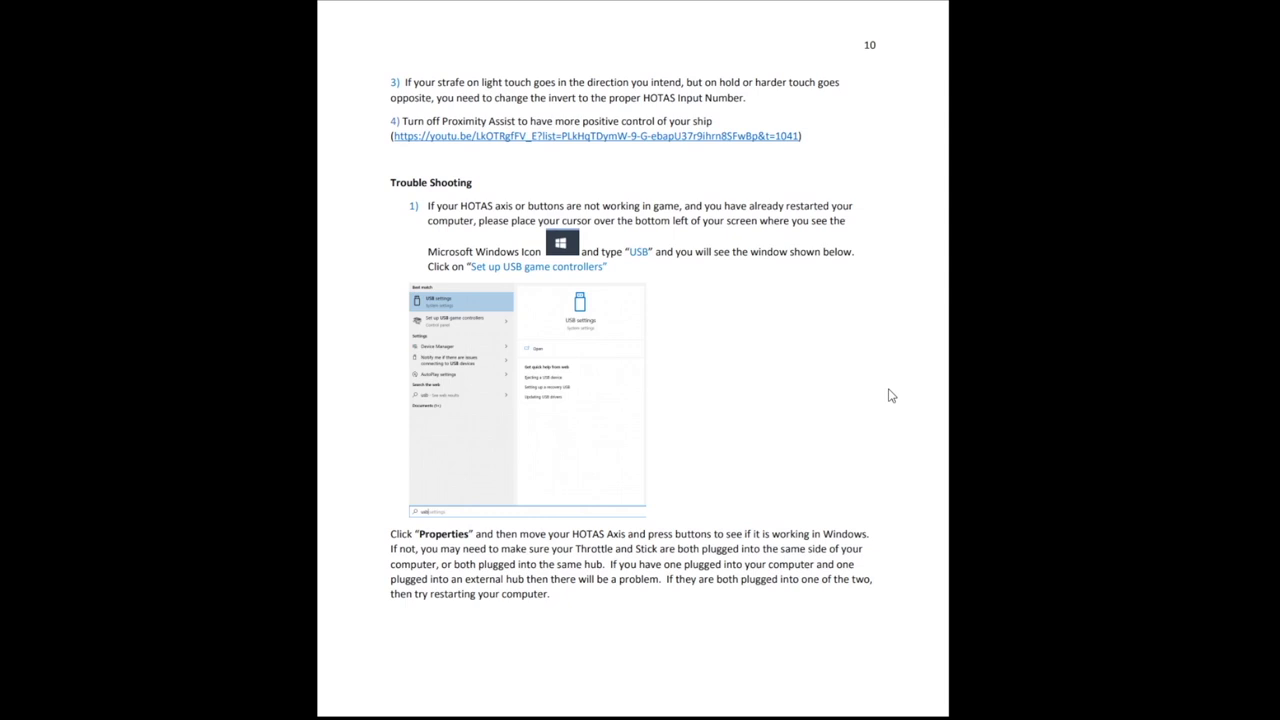
Review the Trouble Shooting section of the installation instructions on pages 10 to 12, and close the Event Tester.
scroll(891, 396, down, 10)
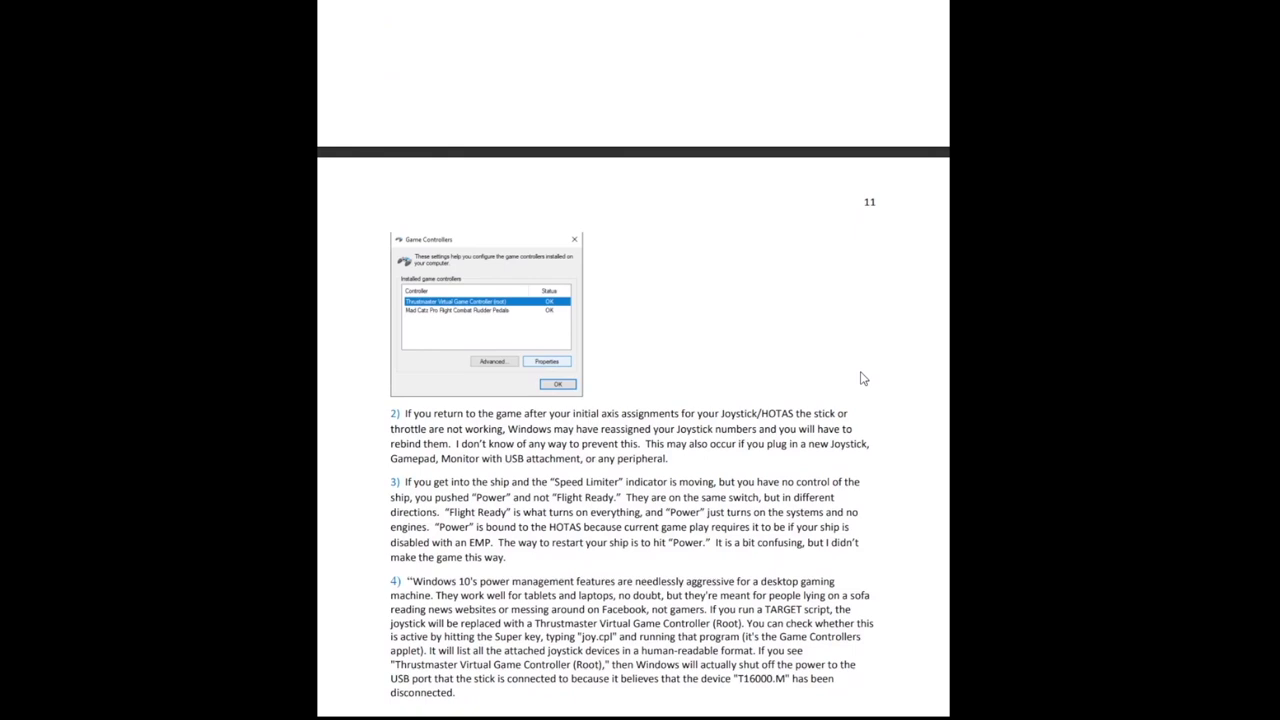
scroll(862, 377, down, 5)
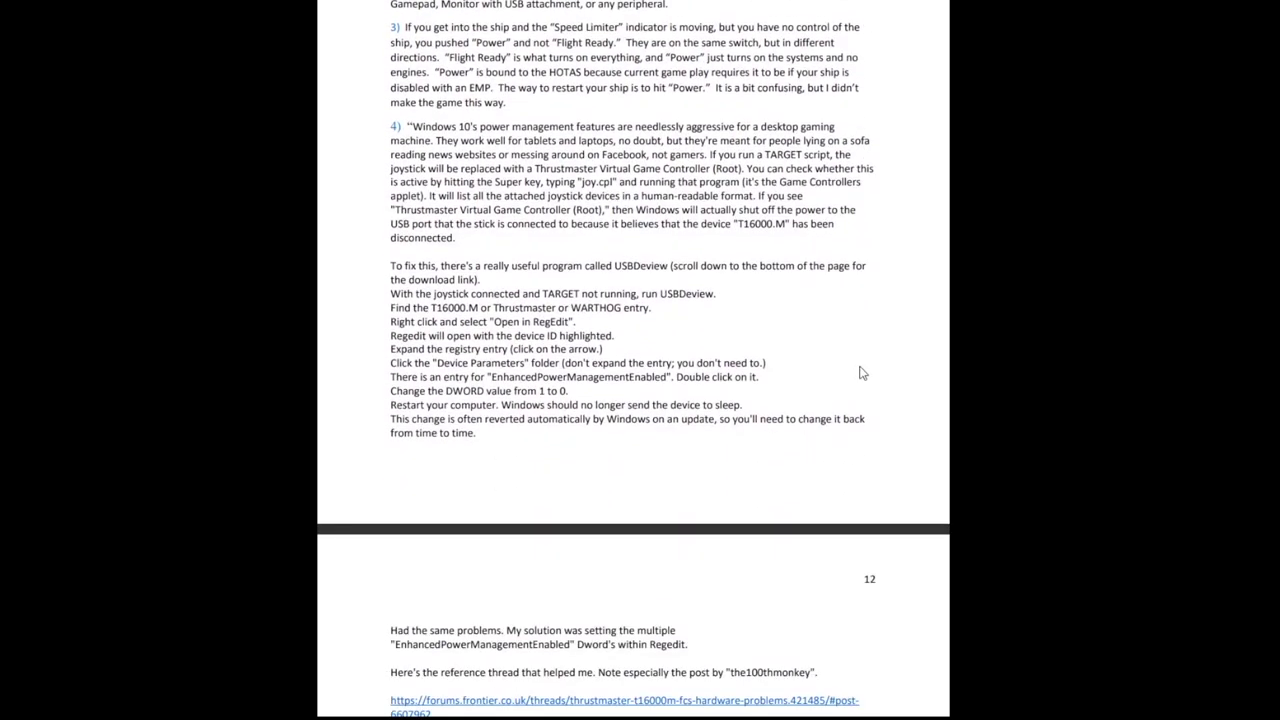
scroll(857, 366, down, 3)
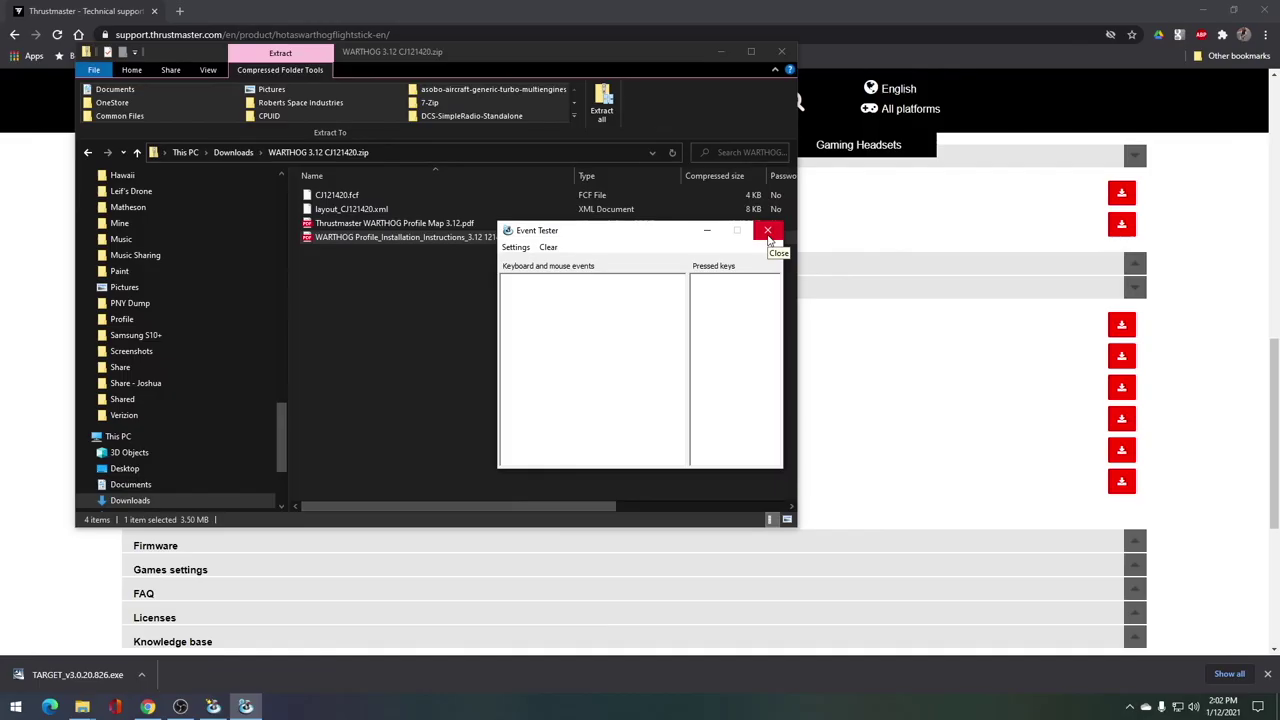
click(768, 234)
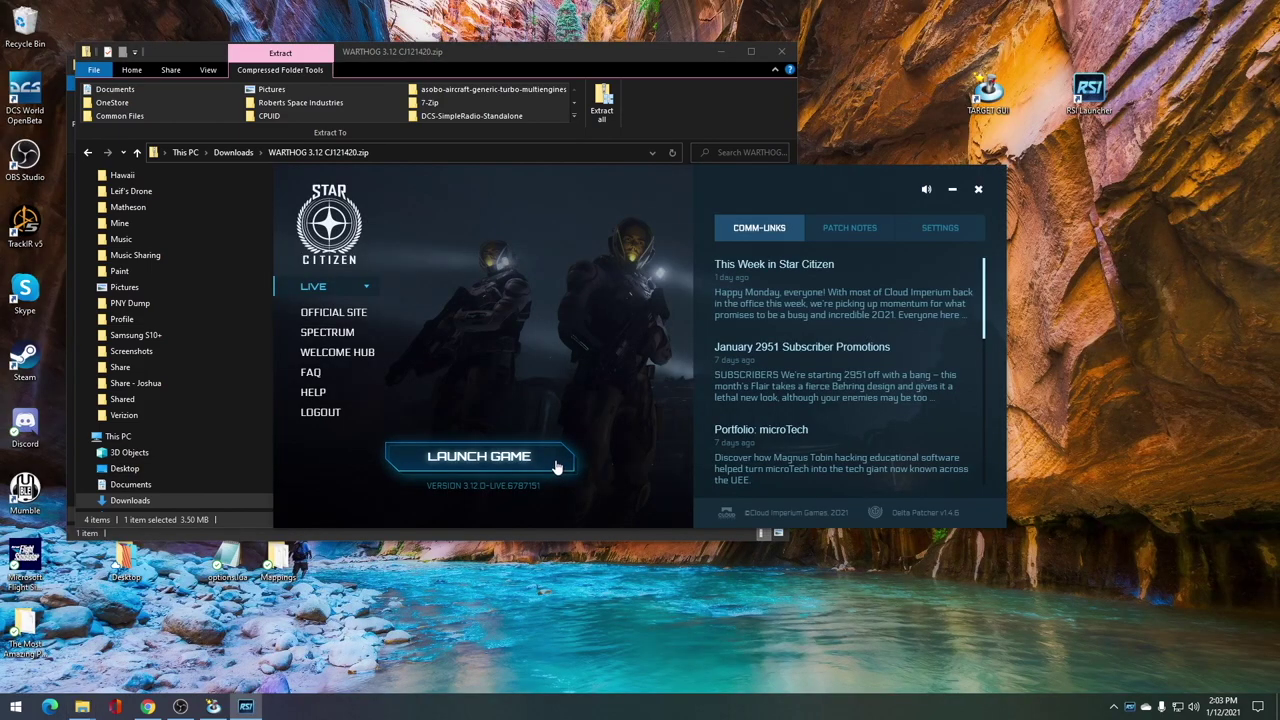
Launch Star Citizen and run the console command PP_rebindkeys layout_cj121420, closing the console when done.
click(557, 466)
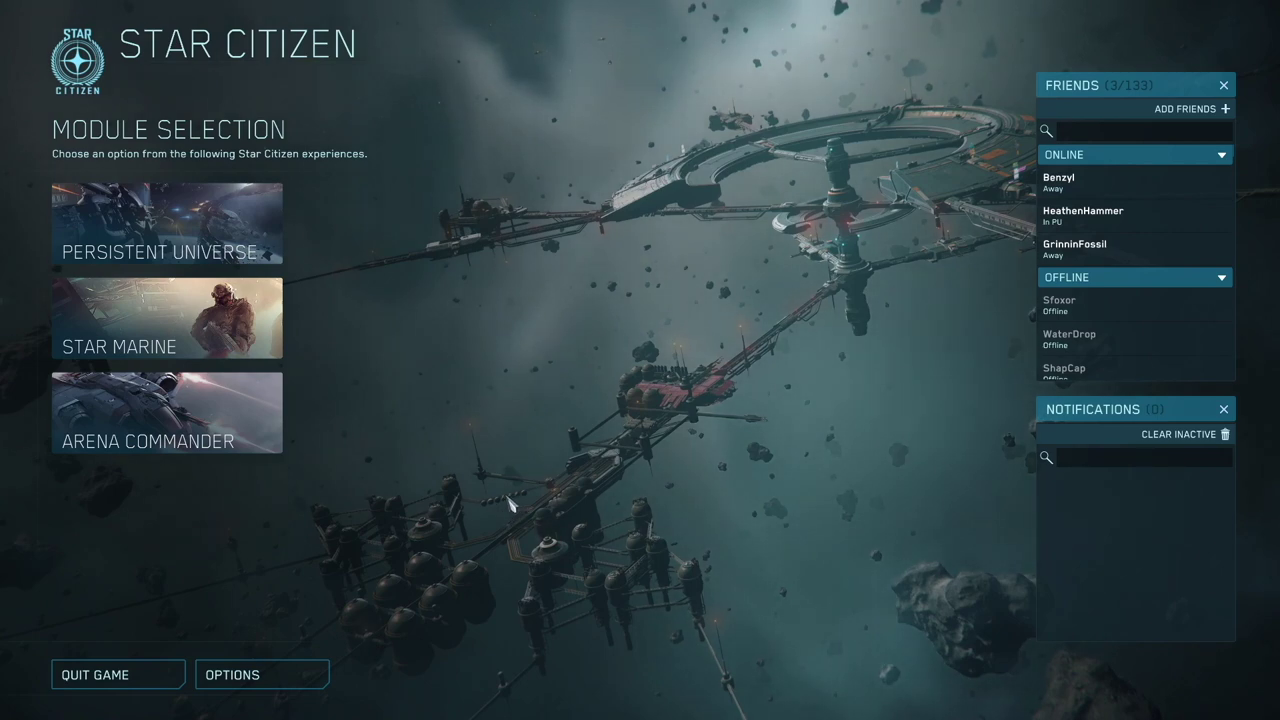
key(grave)
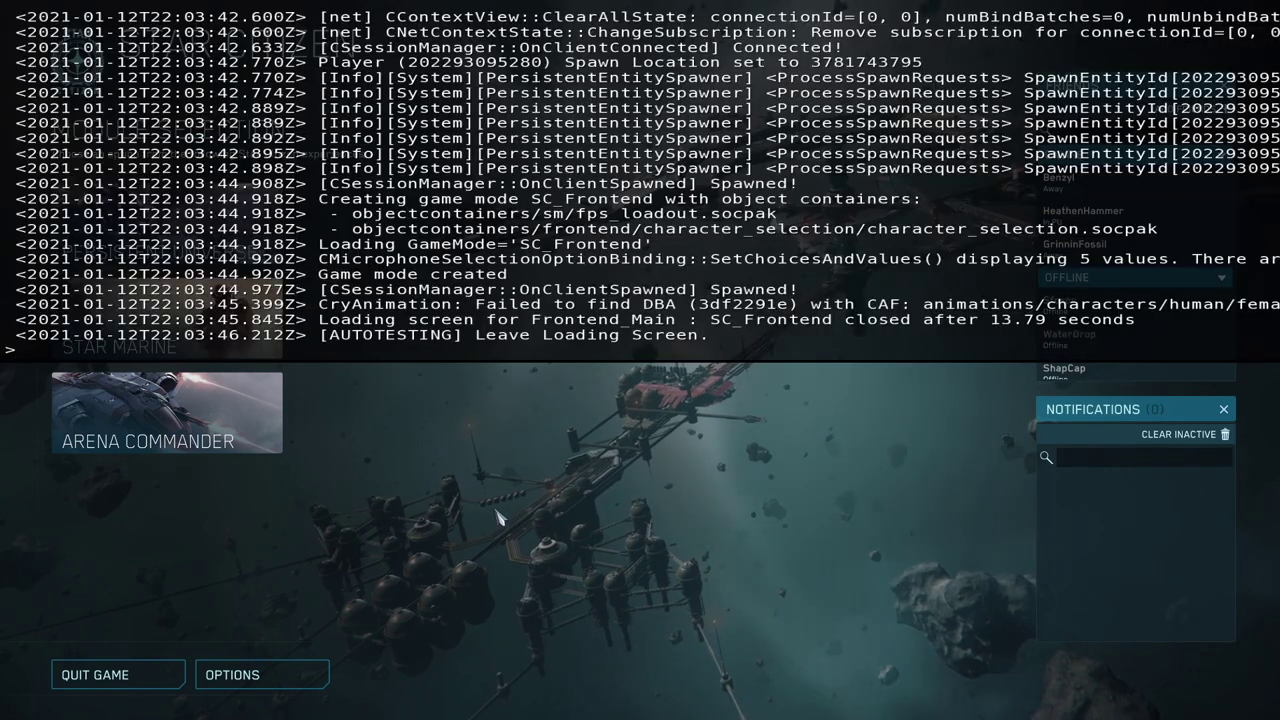
text(PP)
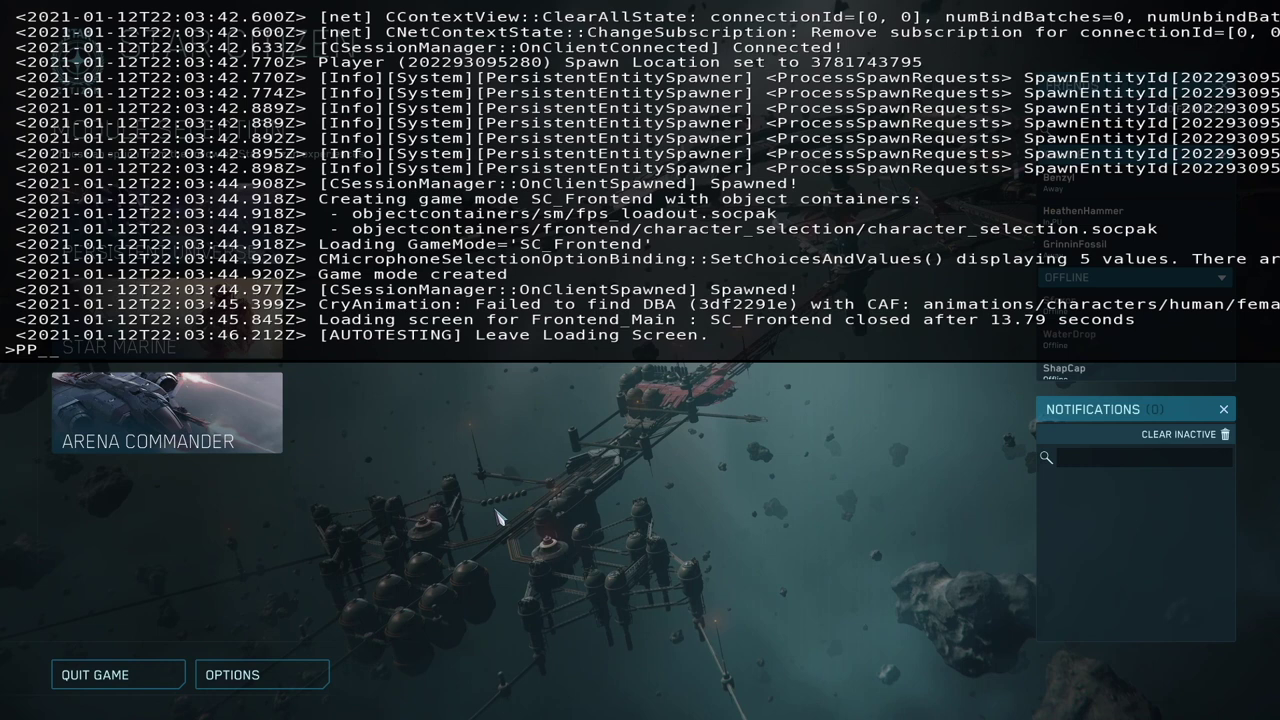
text(_rebindkeys layout)
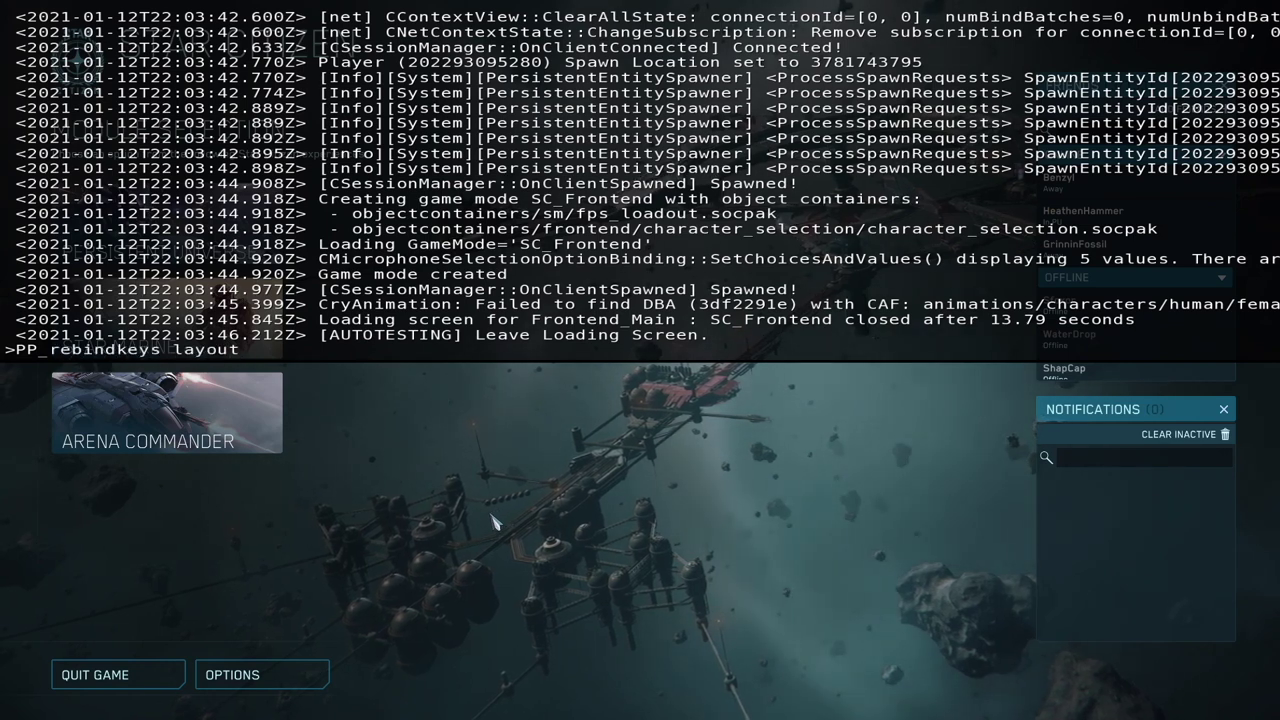
text(_c)
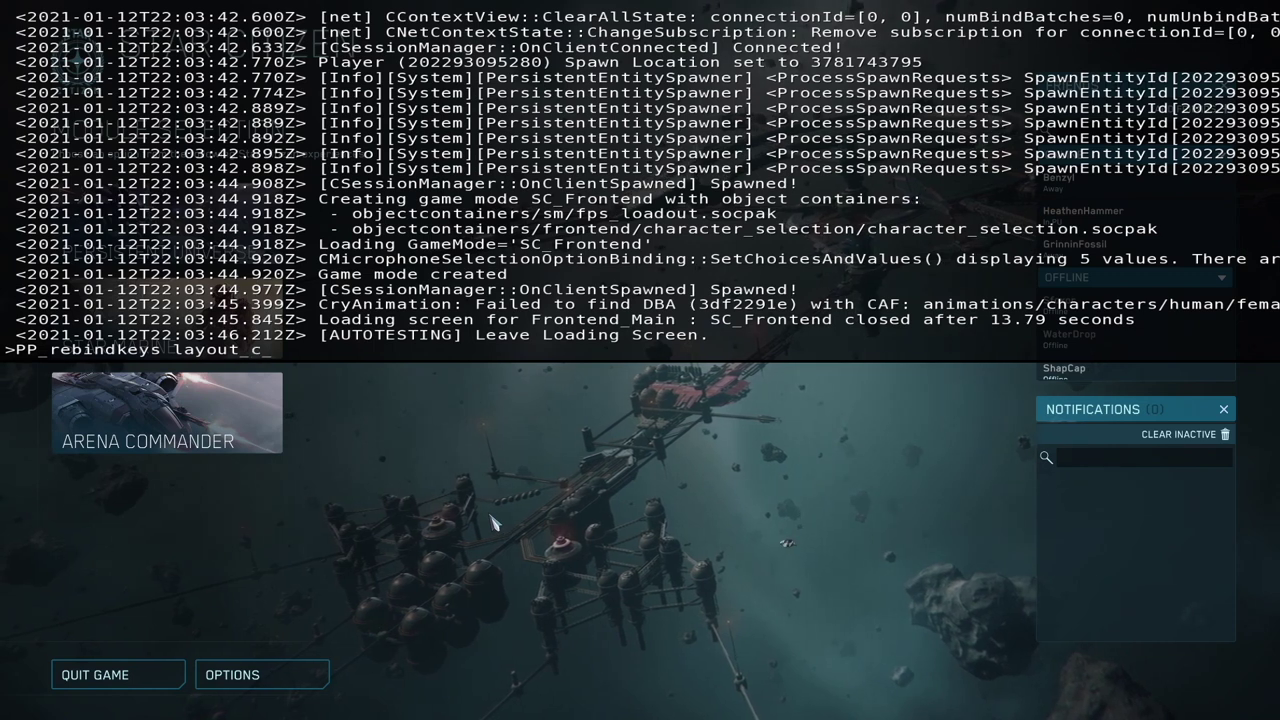
text(j1)
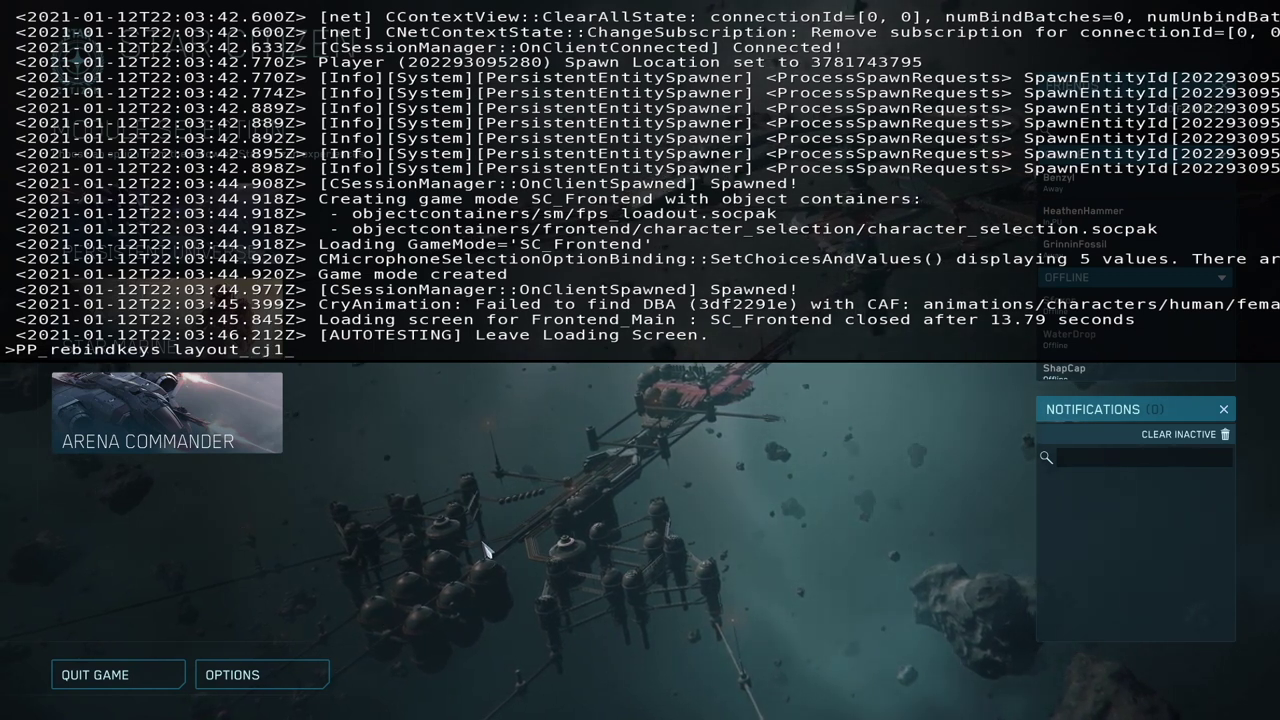
text(21420)
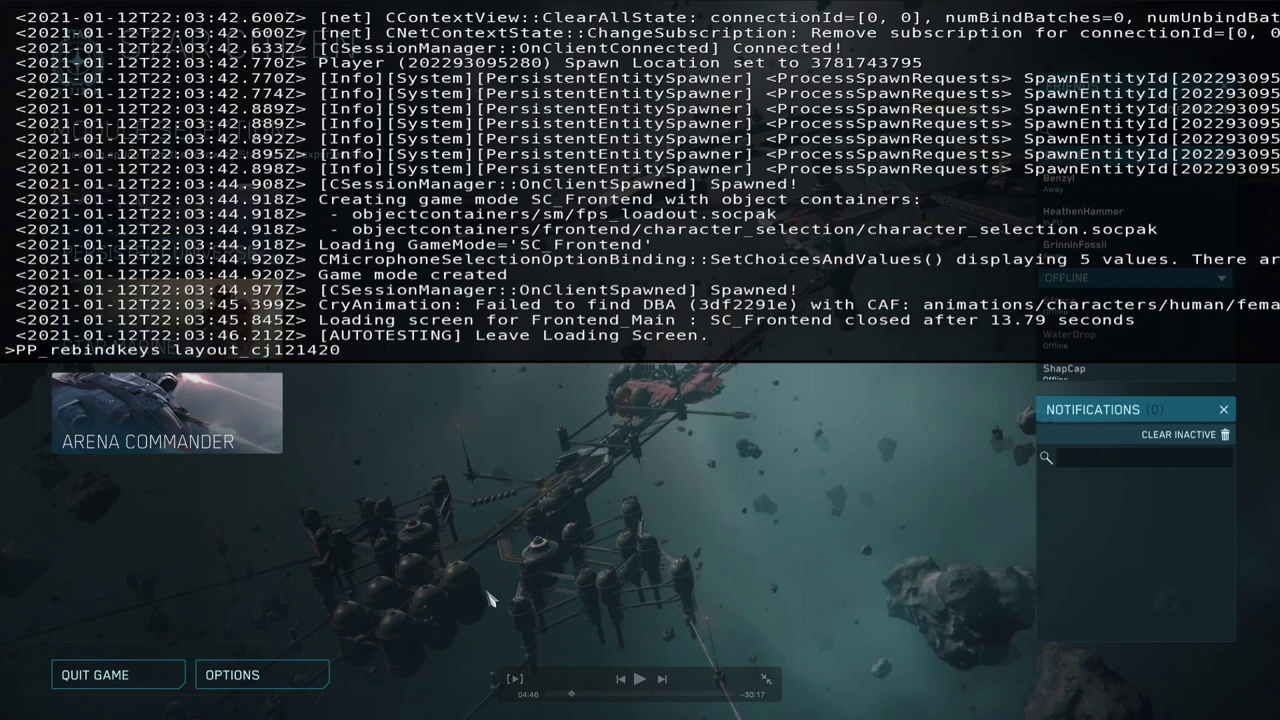
key(Return)
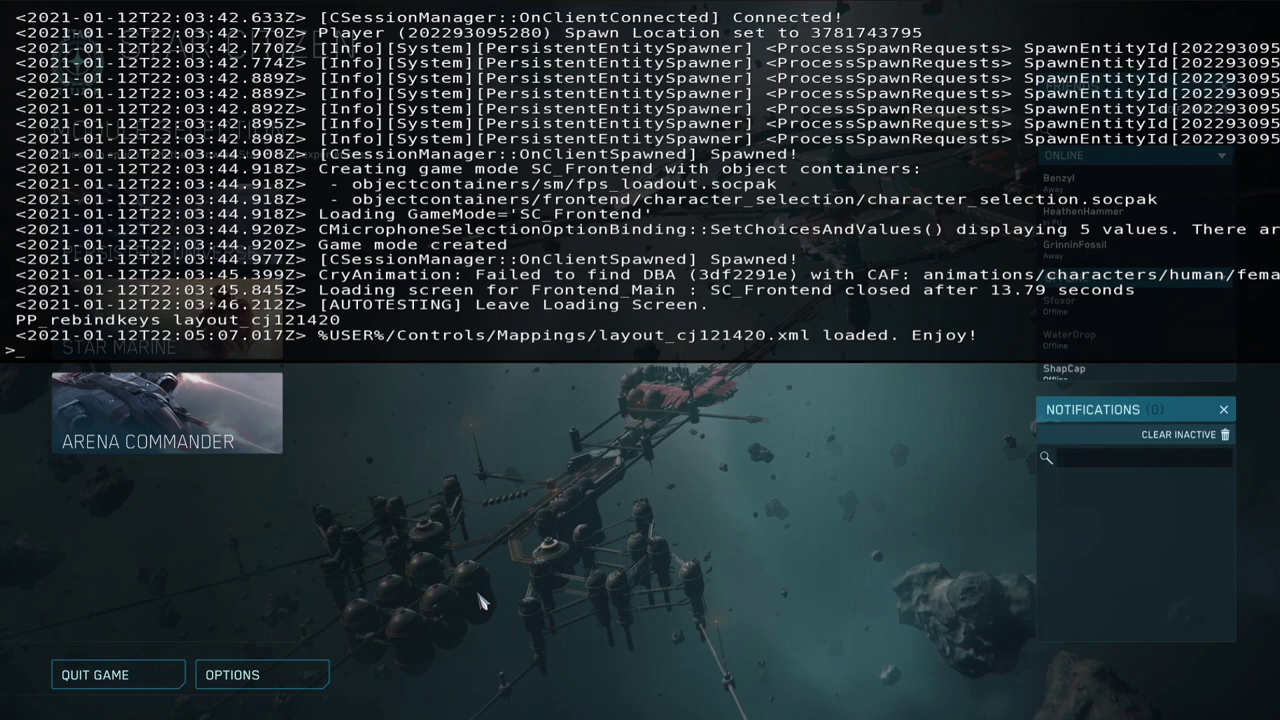
key(grave)
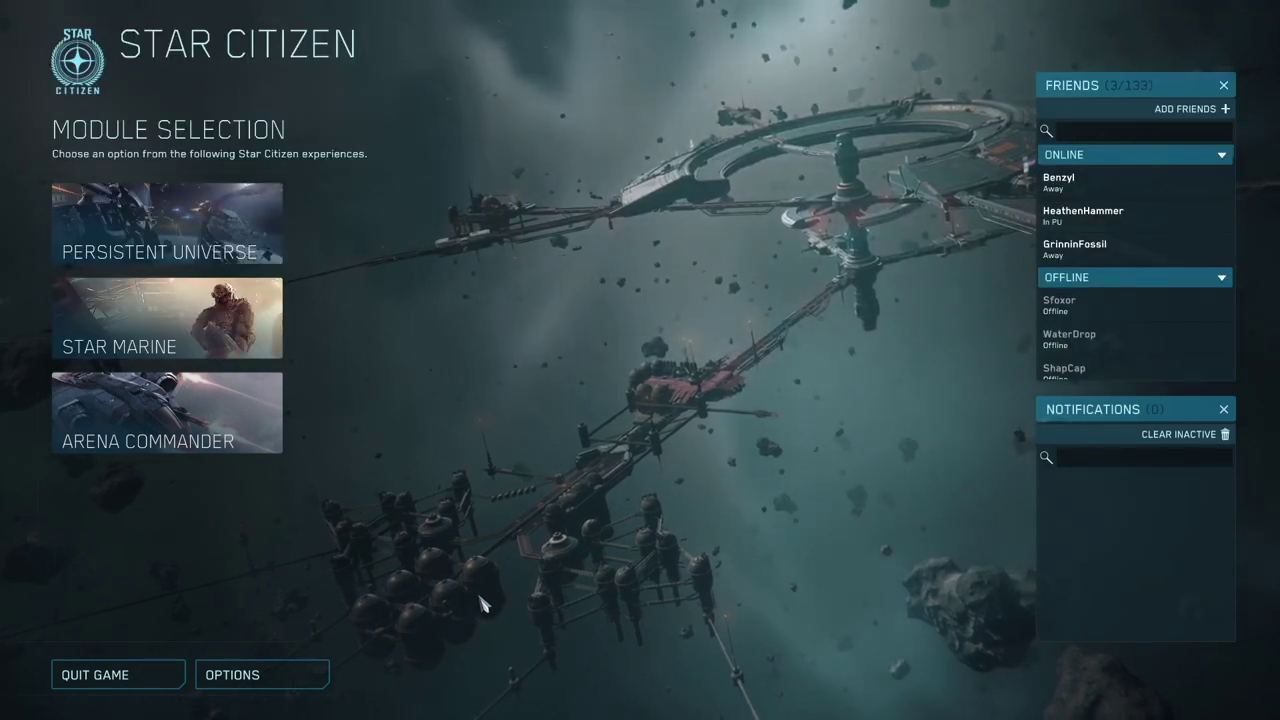
Show the advanced controls customization list for Joystick / HOTAS in the game's keybinding options.
click(298, 688)
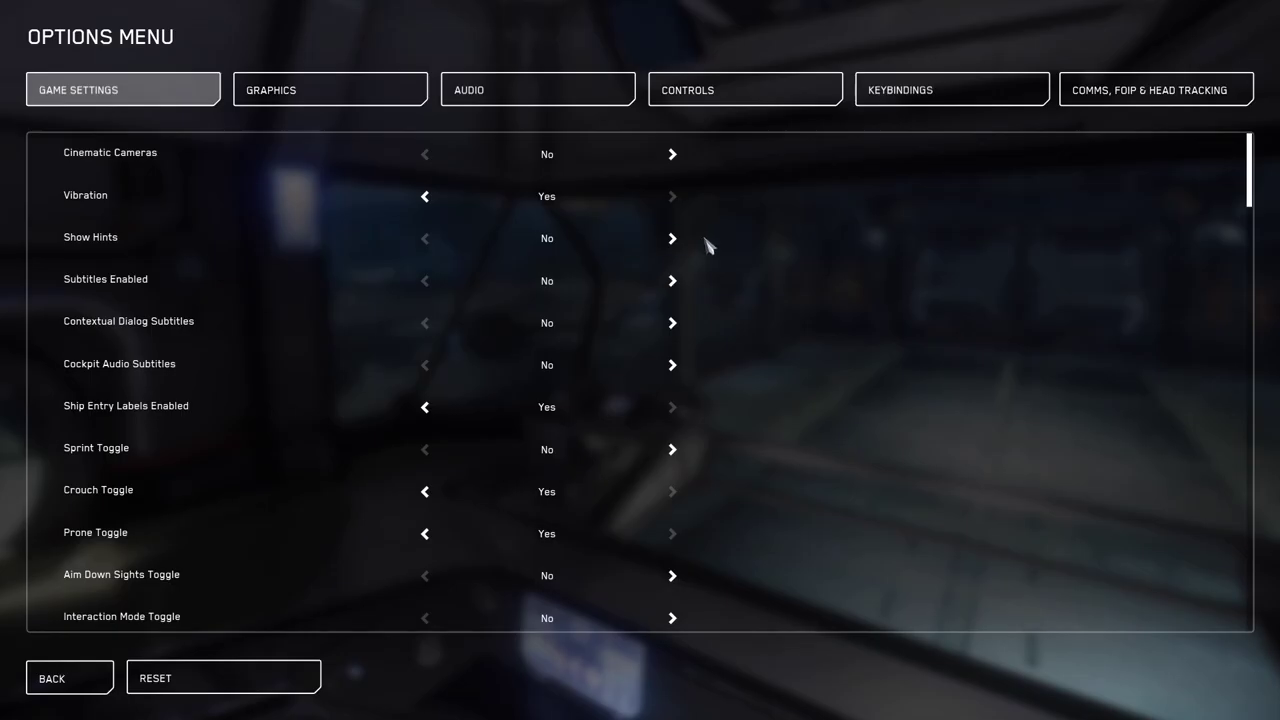
click(944, 100)
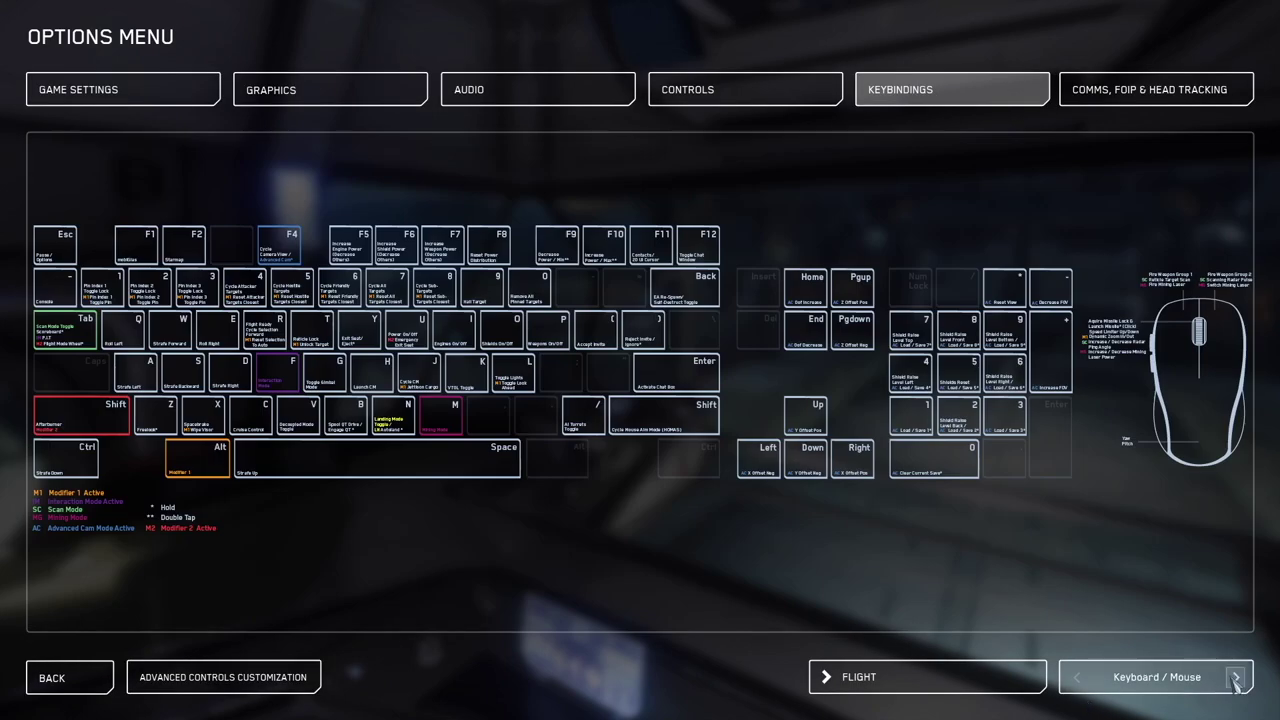
click(1236, 678)
click(1236, 678)
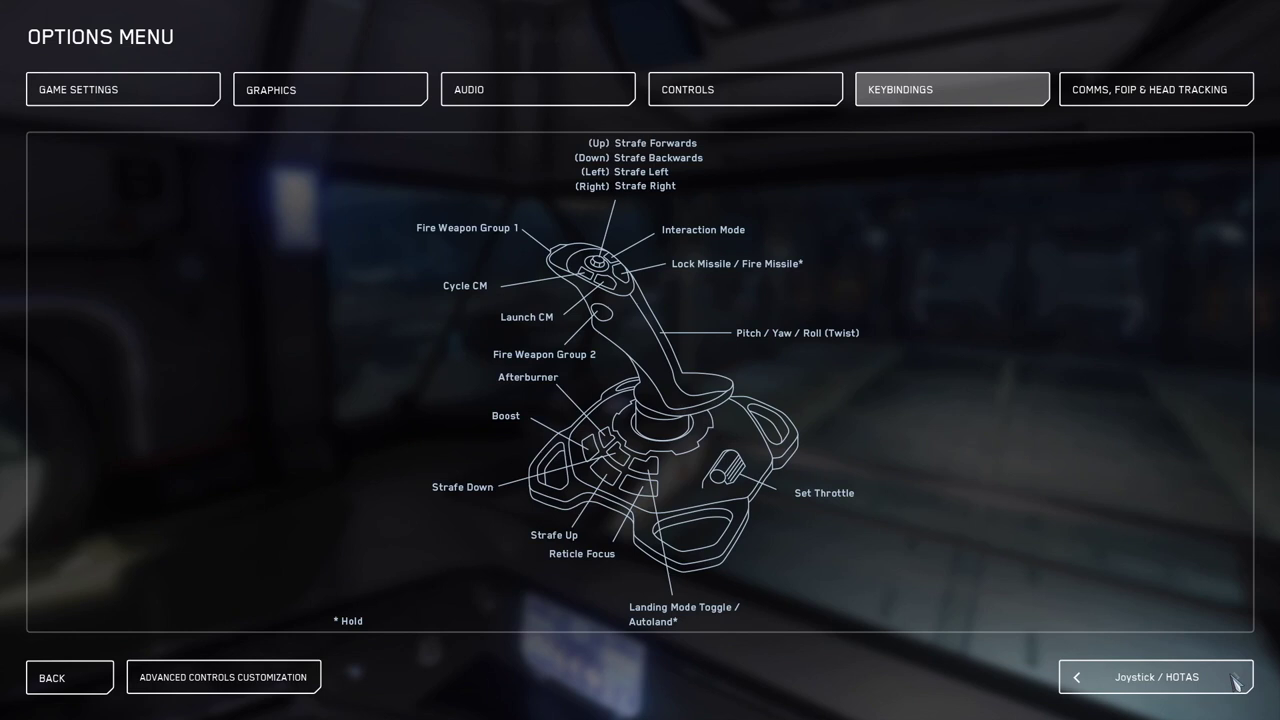
click(181, 680)
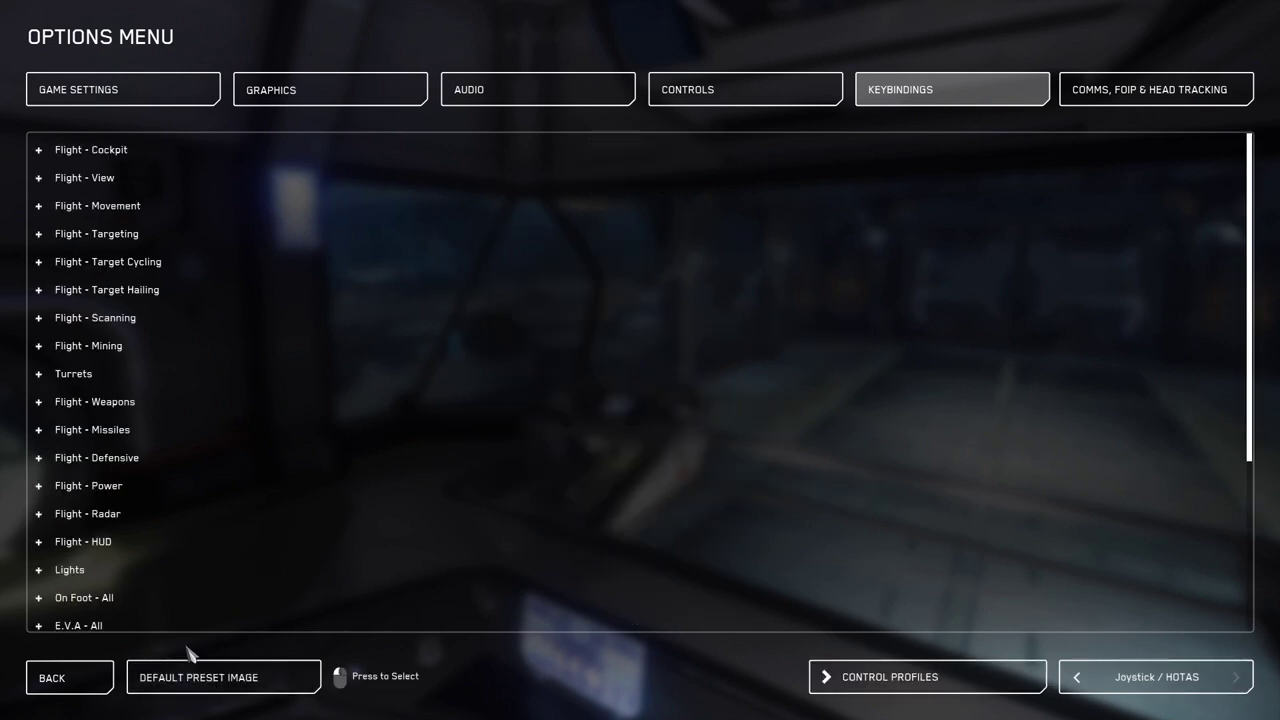
Clear all device bindings for the three joystick profiles, matching them to JoyStick, JoyStick (1) and JoyStick (2), and check the Flight - Movement bindings.
click(895, 678)
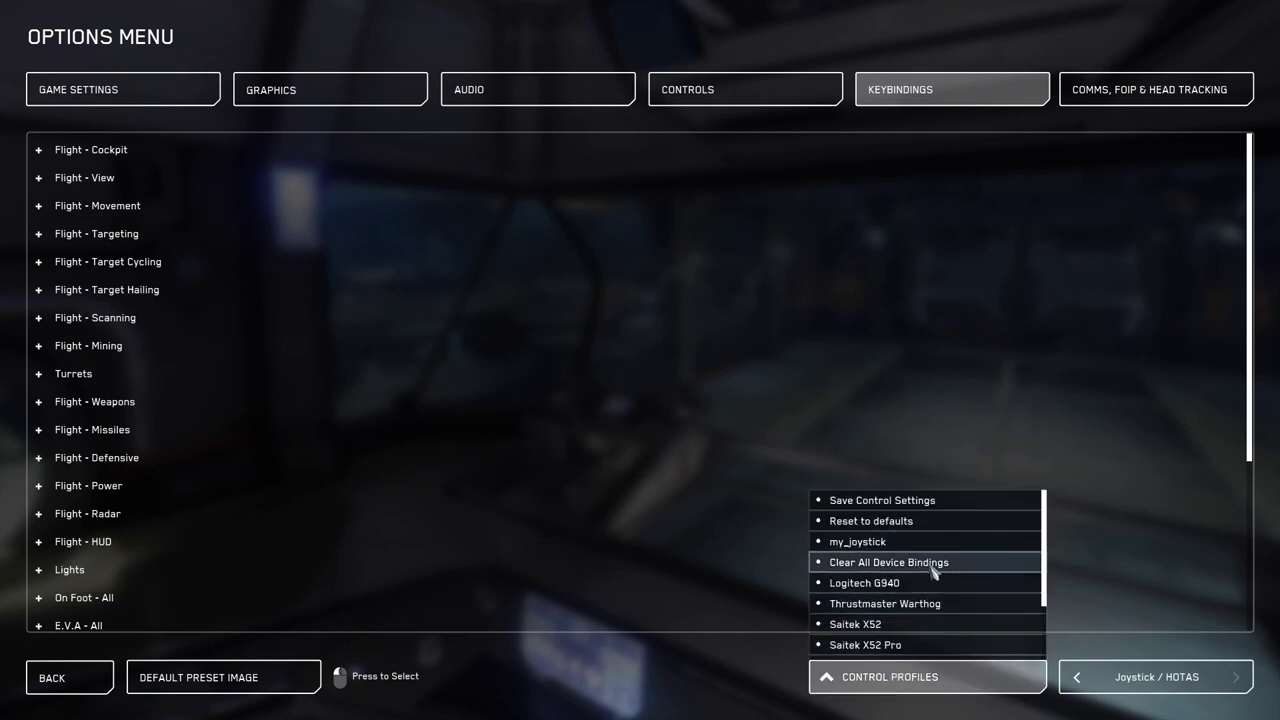
click(968, 565)
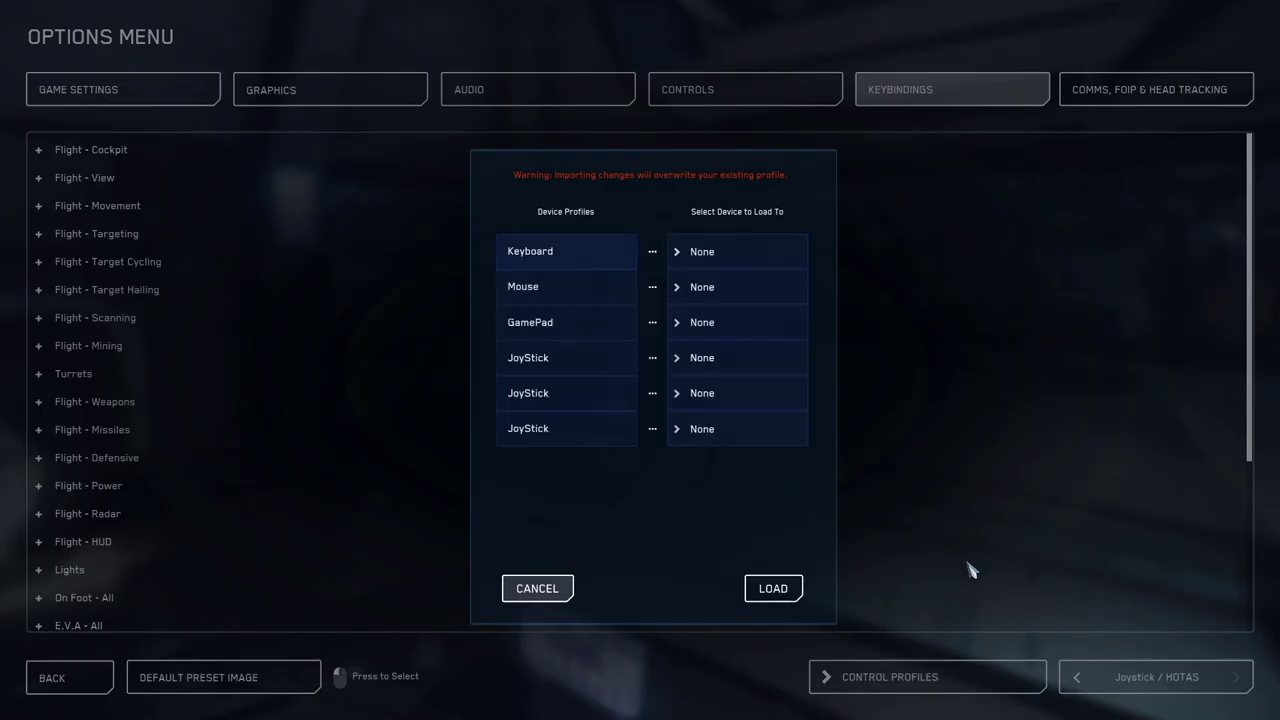
click(766, 365)
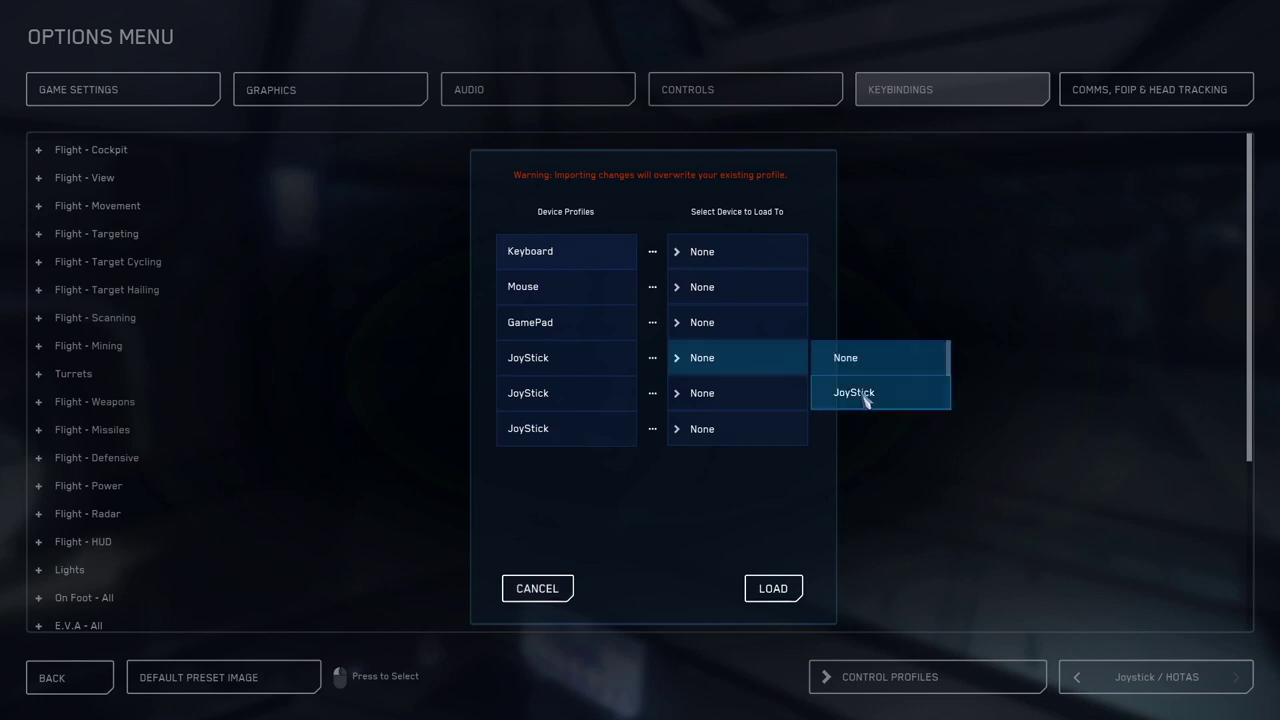
click(866, 397)
click(768, 400)
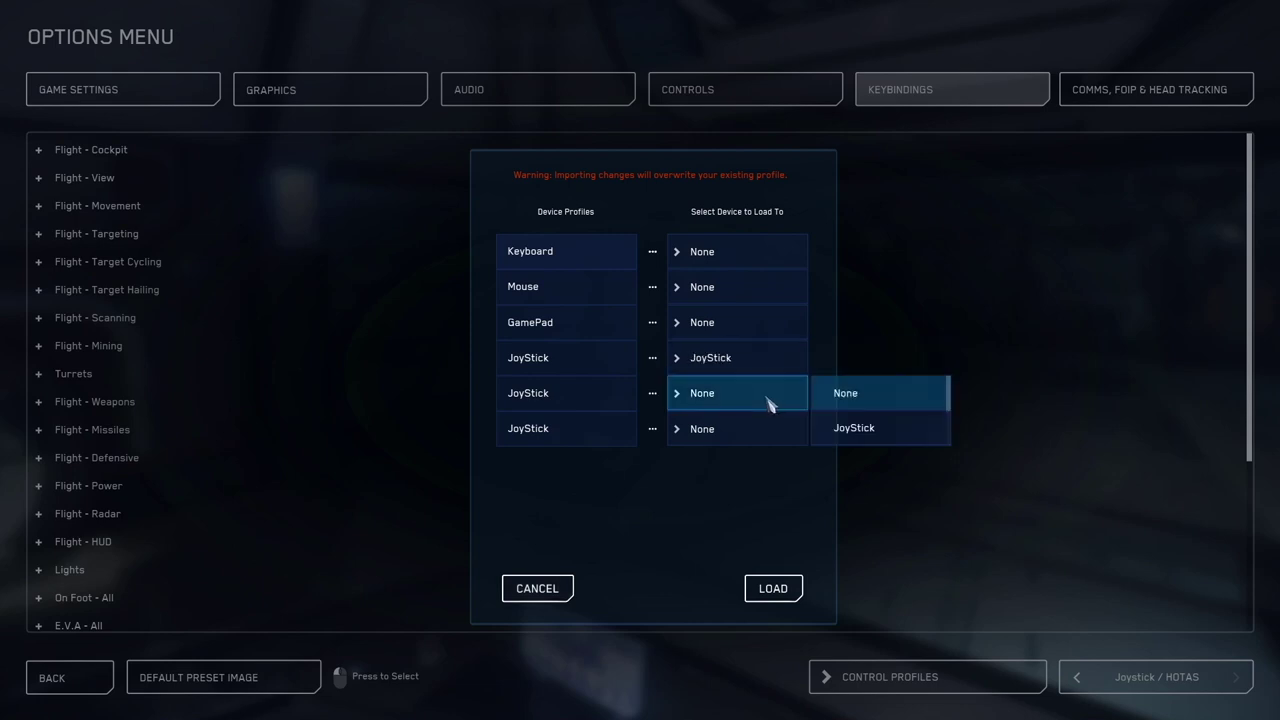
scroll(900, 437, down, 1)
click(898, 436)
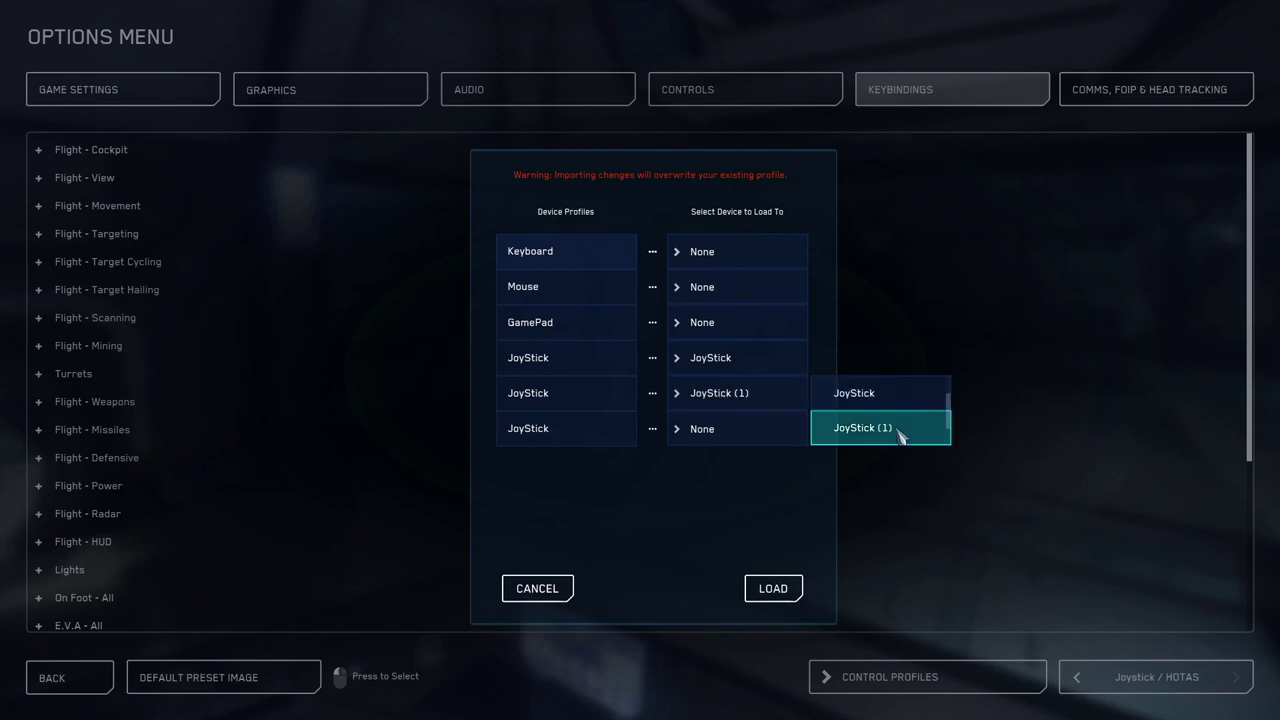
click(765, 438)
scroll(862, 462, down, 2)
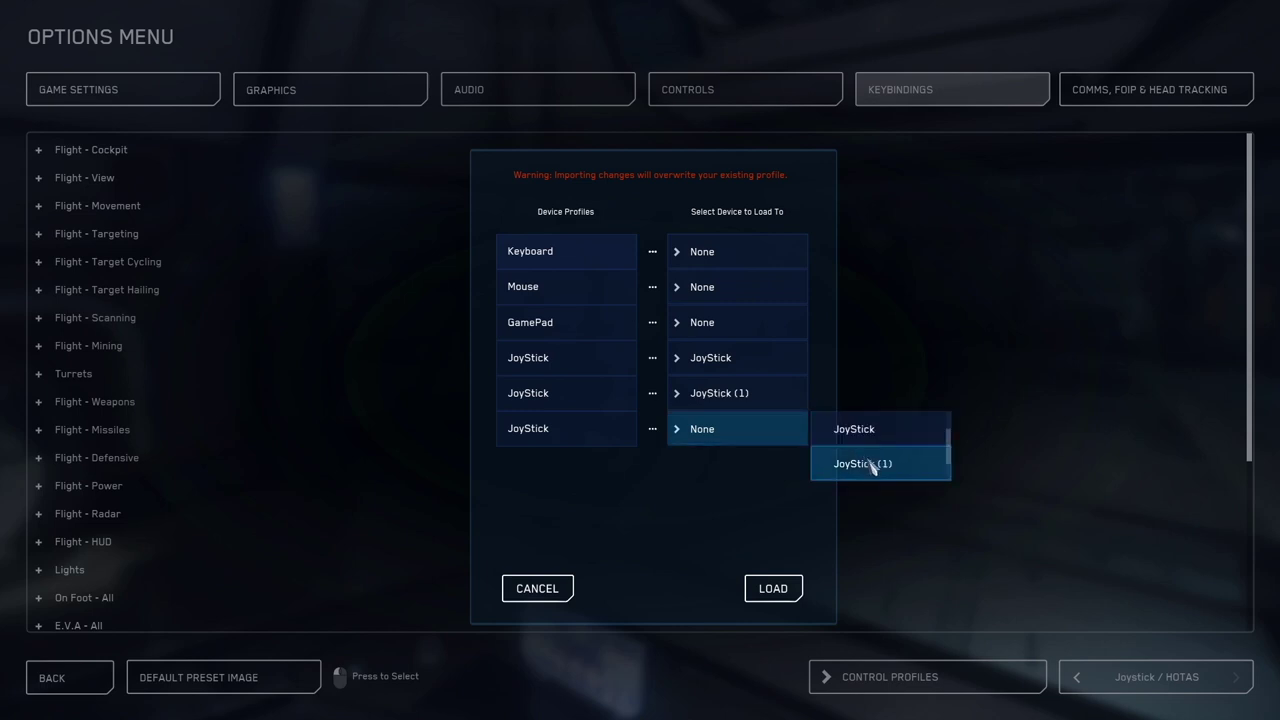
click(872, 467)
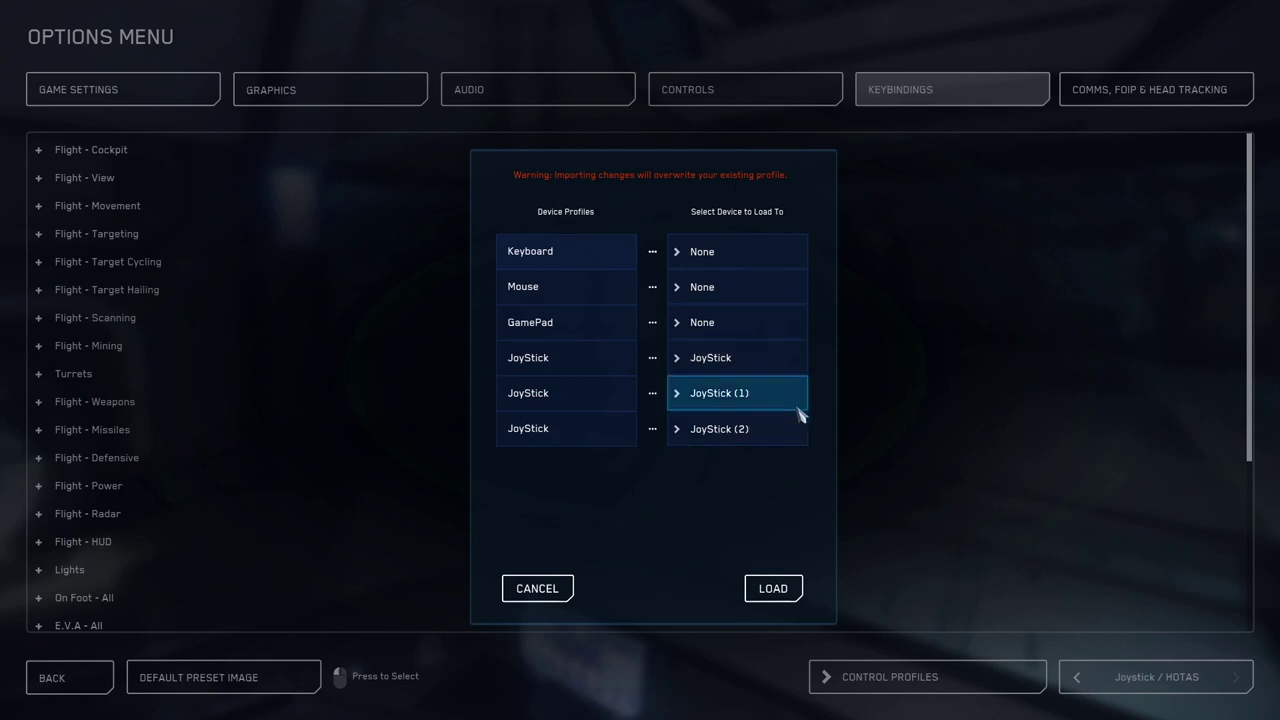
click(777, 588)
click(40, 208)
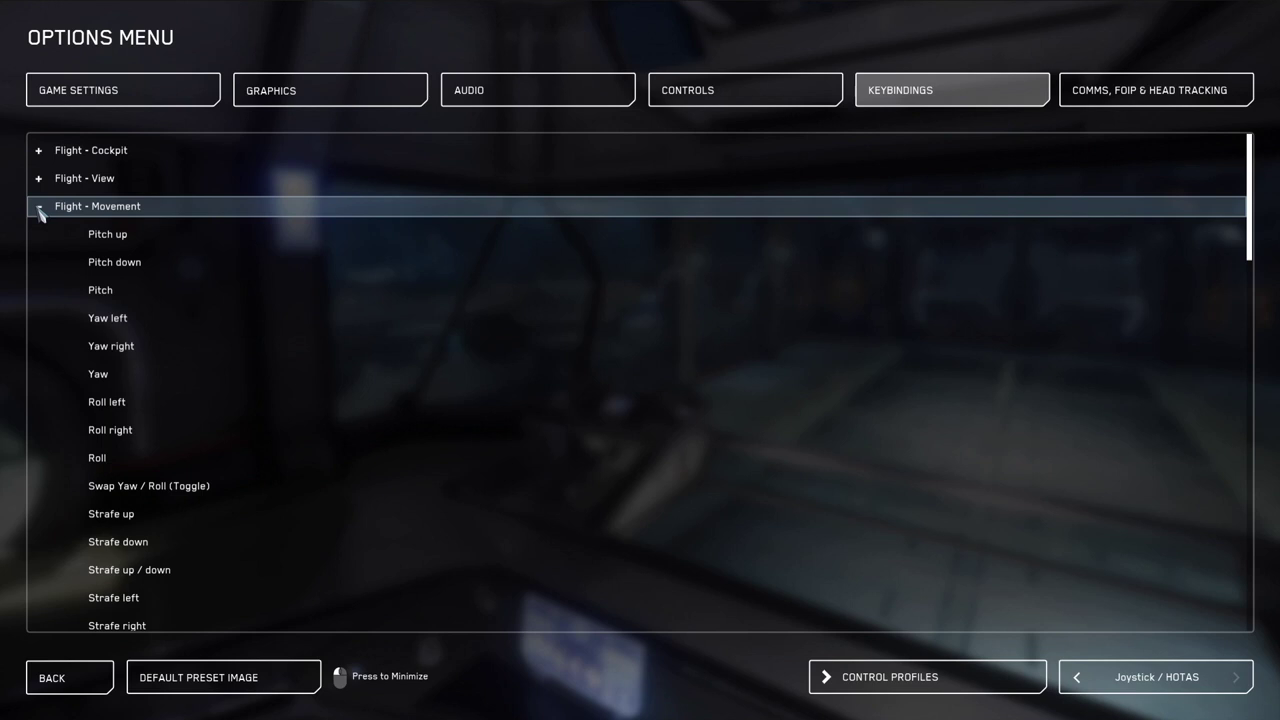
scroll(257, 355, down, 5)
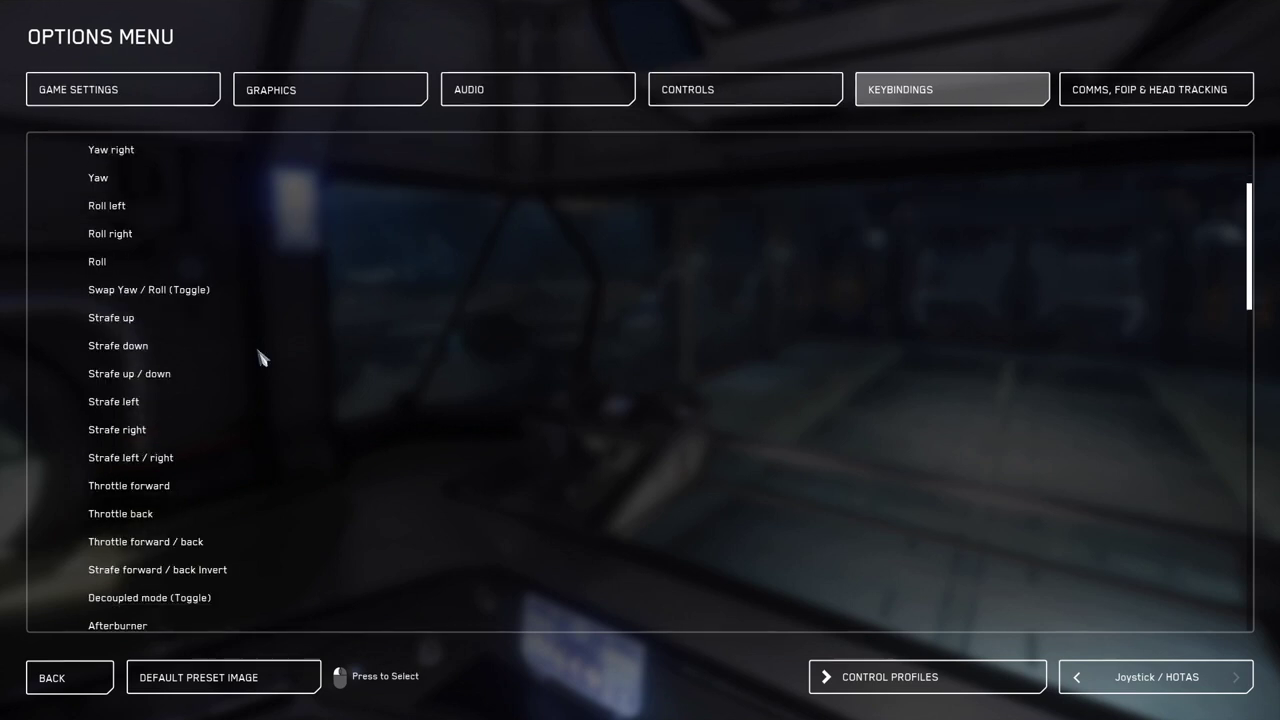
right_click(230, 340)
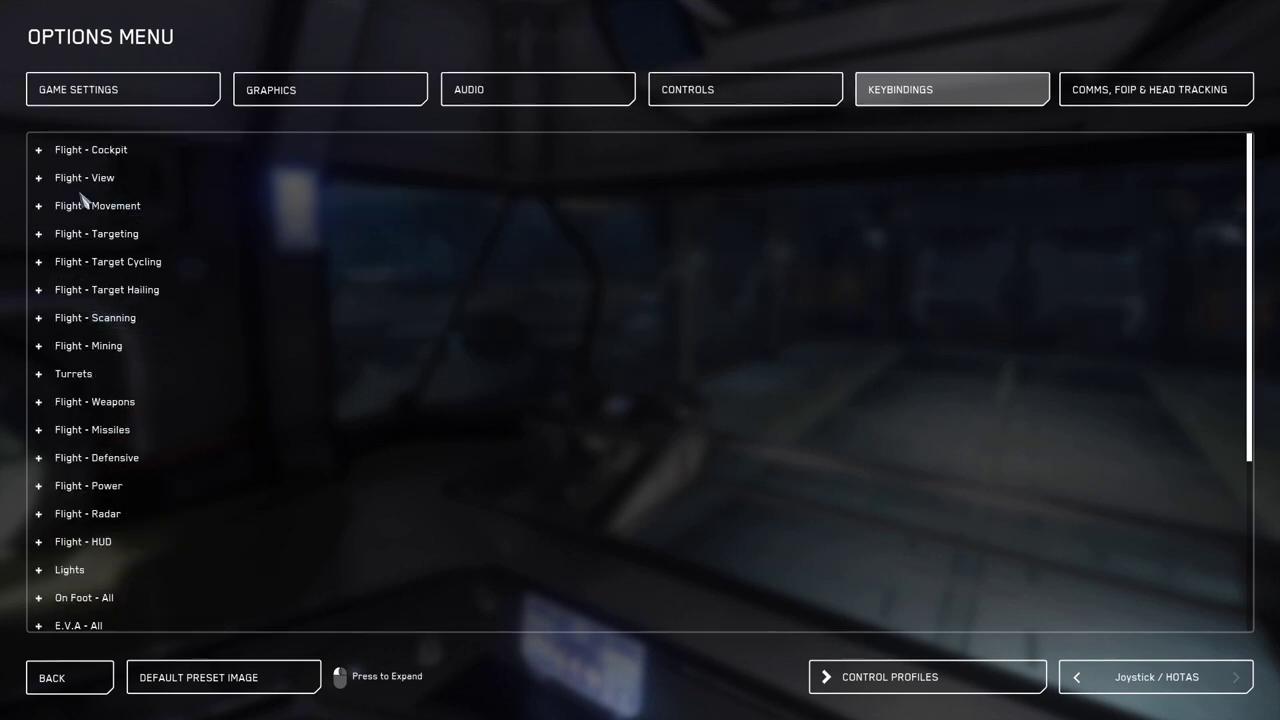
Bind Dynamic Zoom In and Out (rel.) and Increase / Decrease Mining Laser Power to Slider 2, accepting the shared input.
click(34, 182)
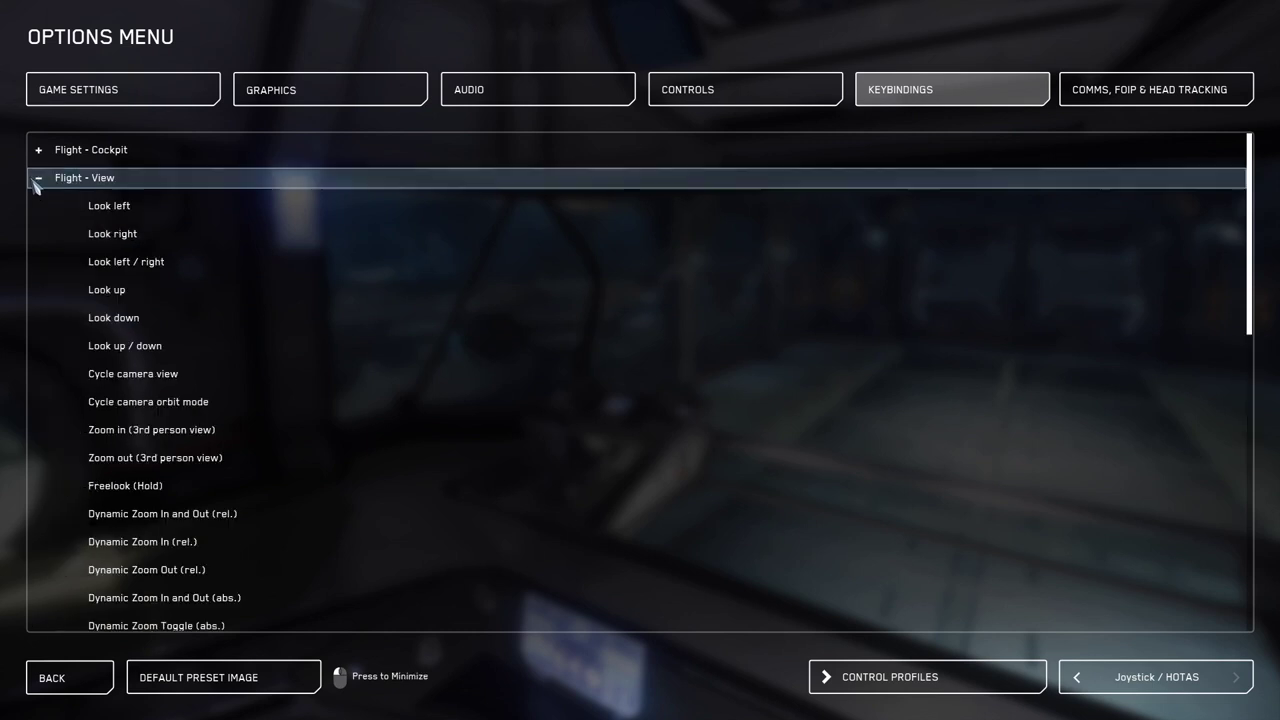
double_click(230, 516)
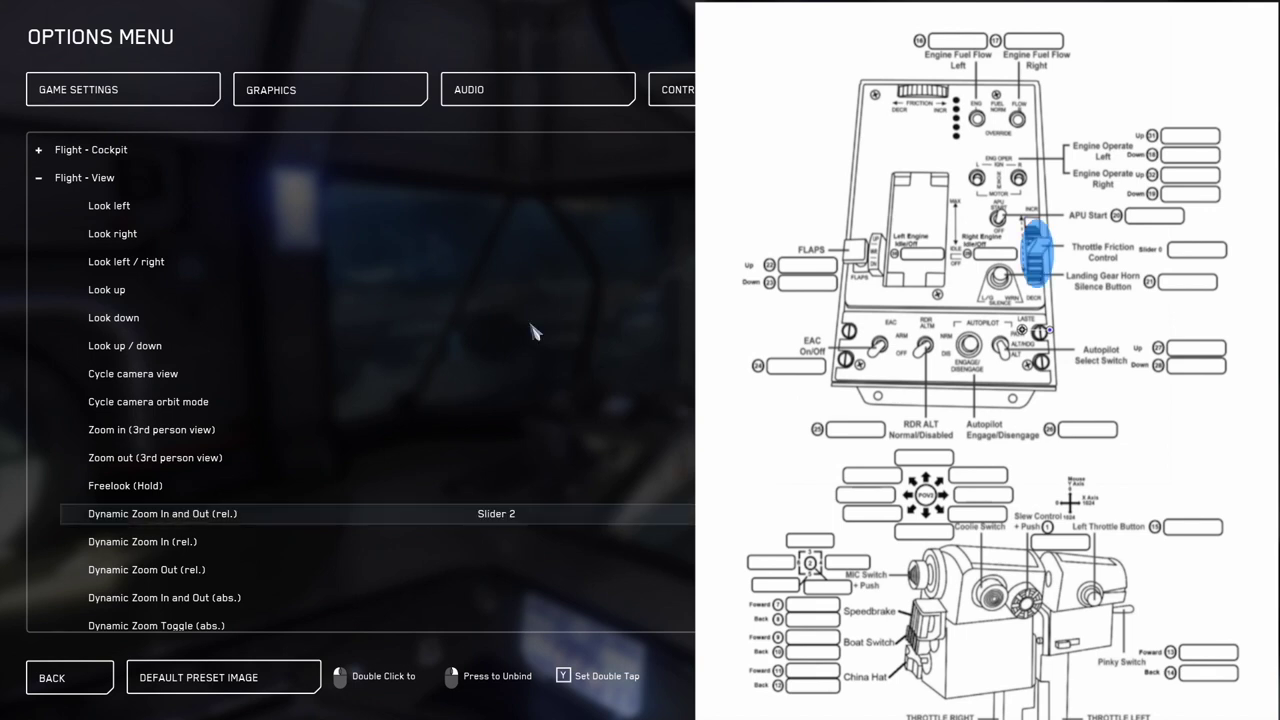
click(38, 177)
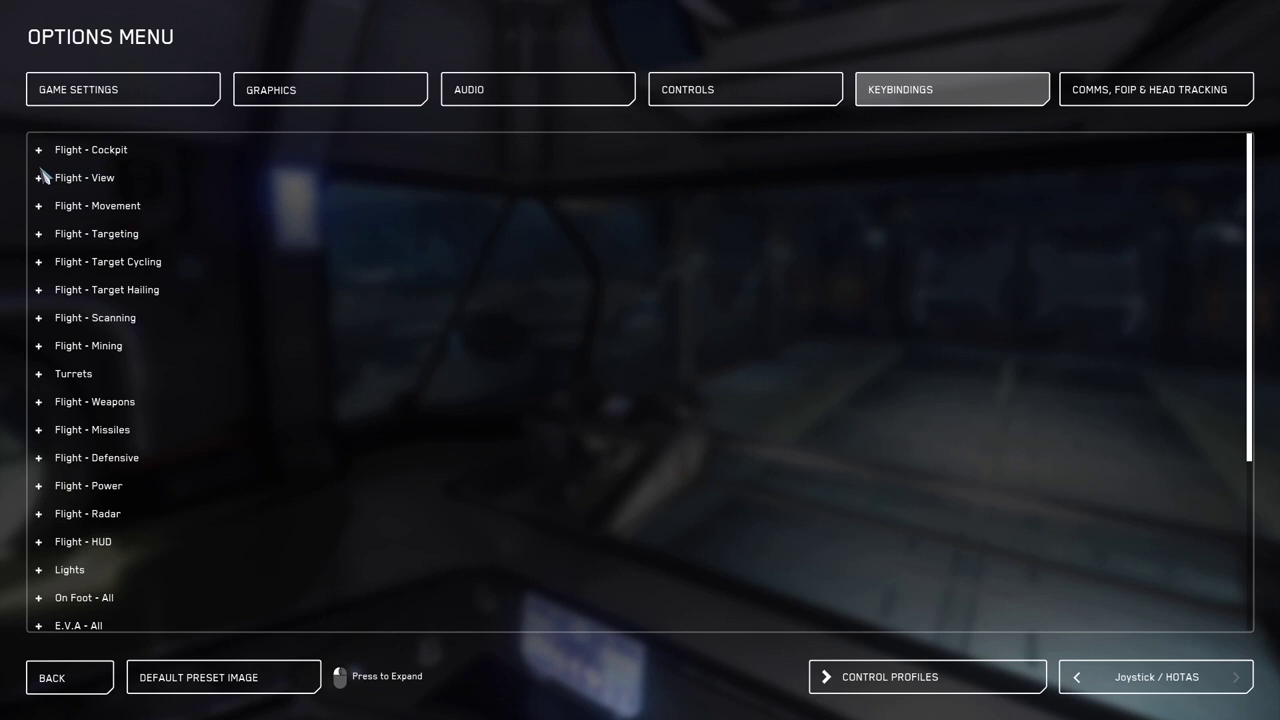
click(38, 345)
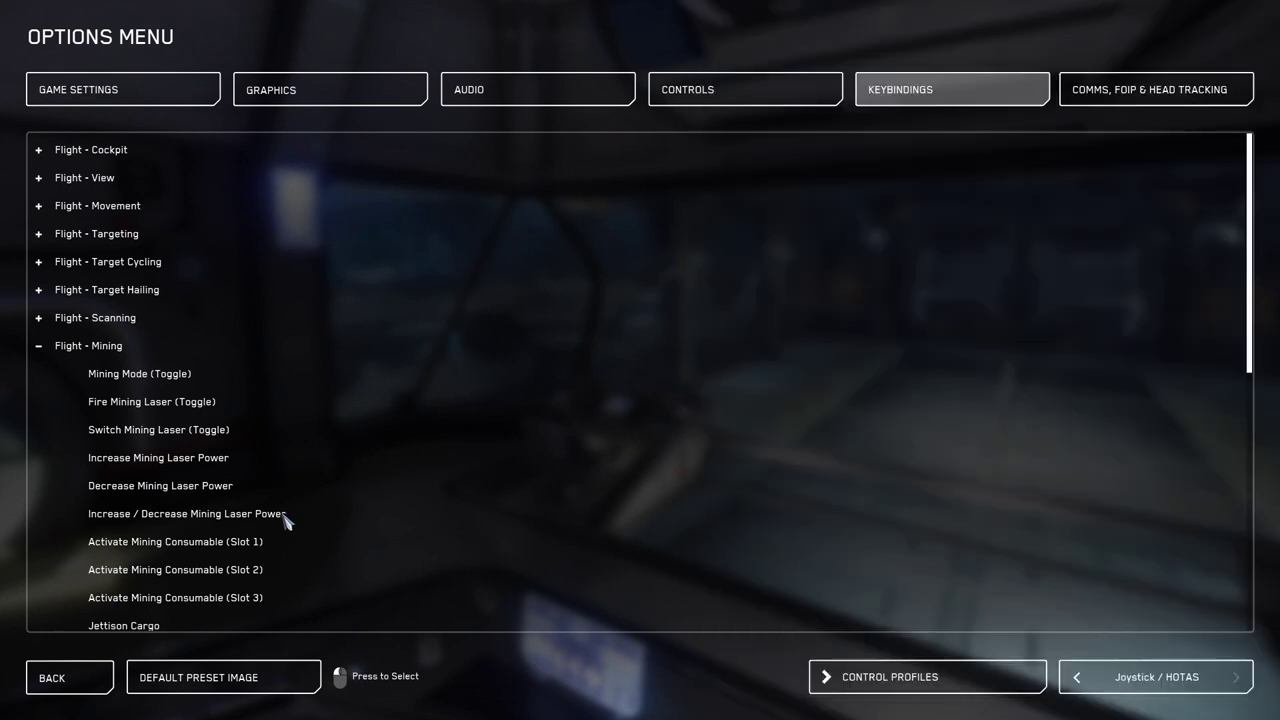
double_click(285, 515)
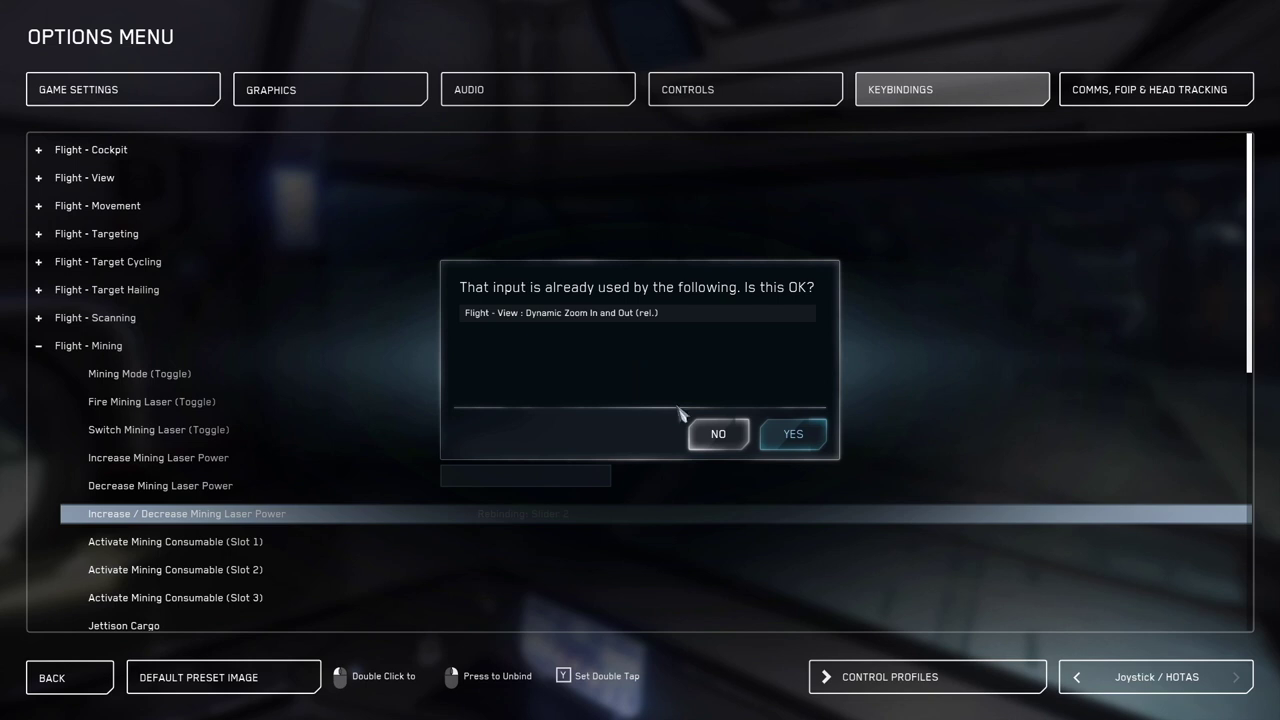
click(793, 433)
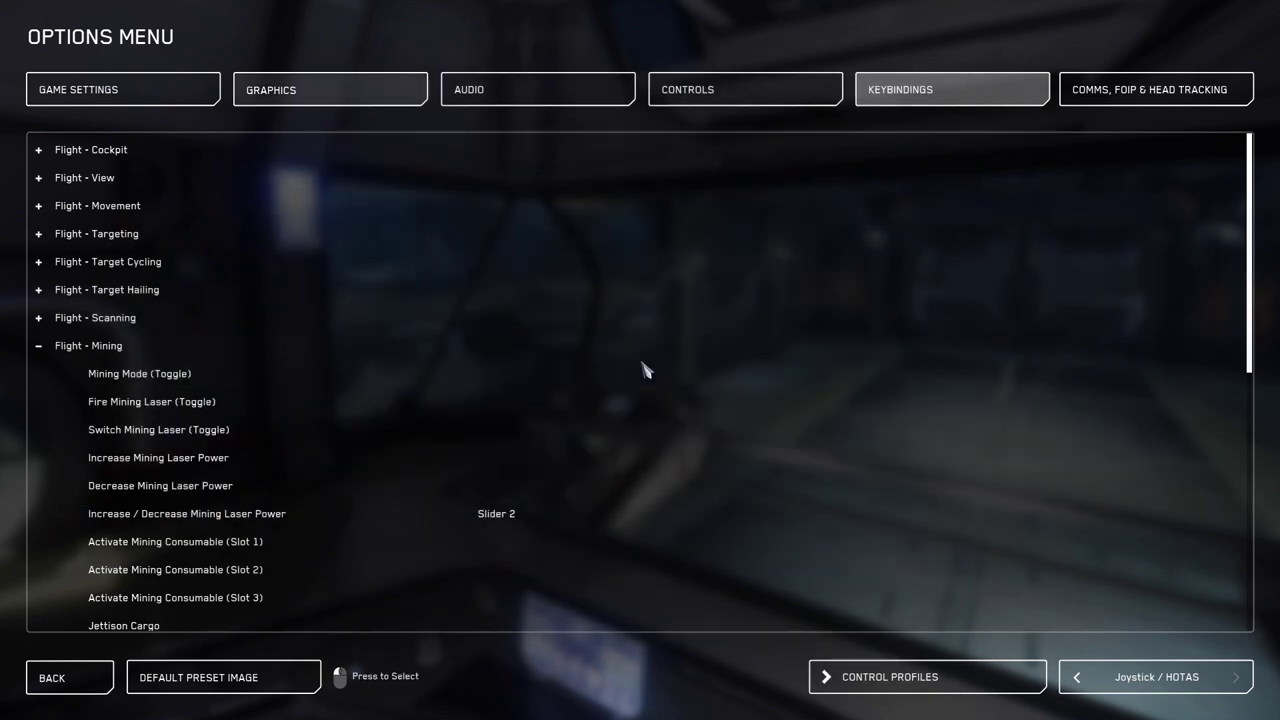
Under Flight - Movement, bind Pitch to Y-Axis, Yaw to Z-Axis Rotation (Input 3) and Roll to X-Axis, accepting shared inputs.
click(38, 206)
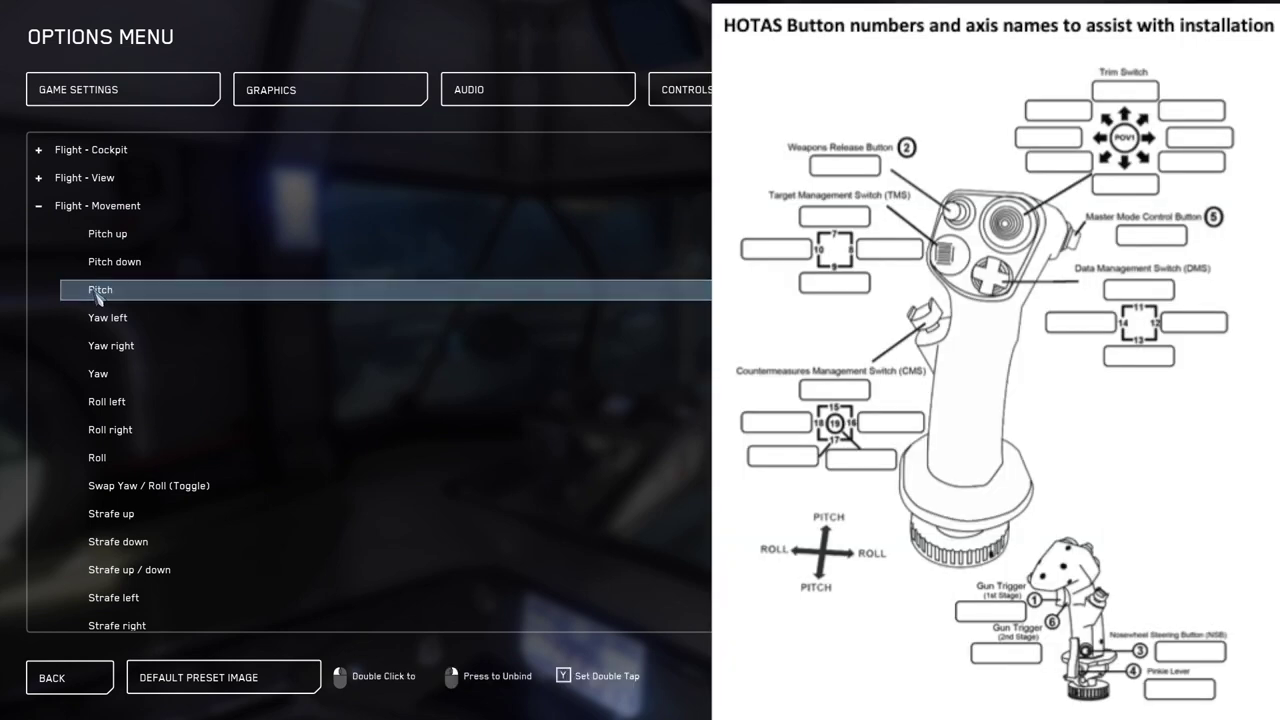
double_click(97, 291)
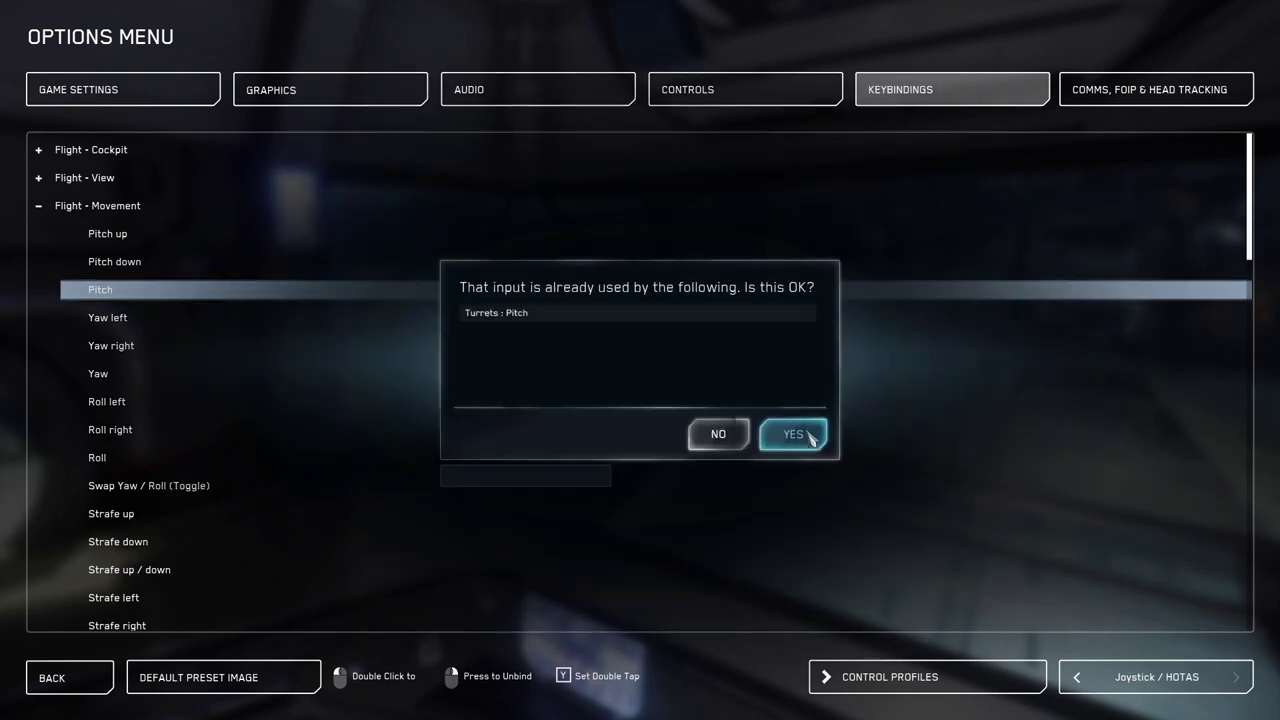
click(812, 437)
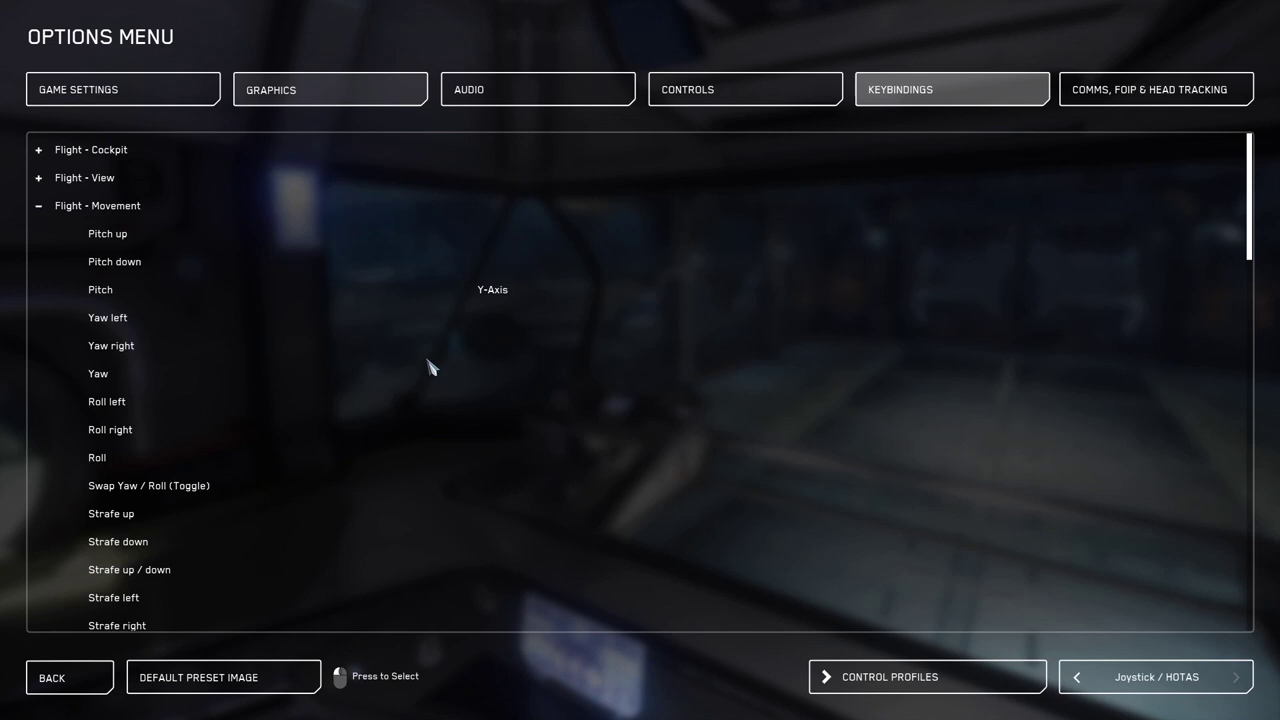
double_click(123, 378)
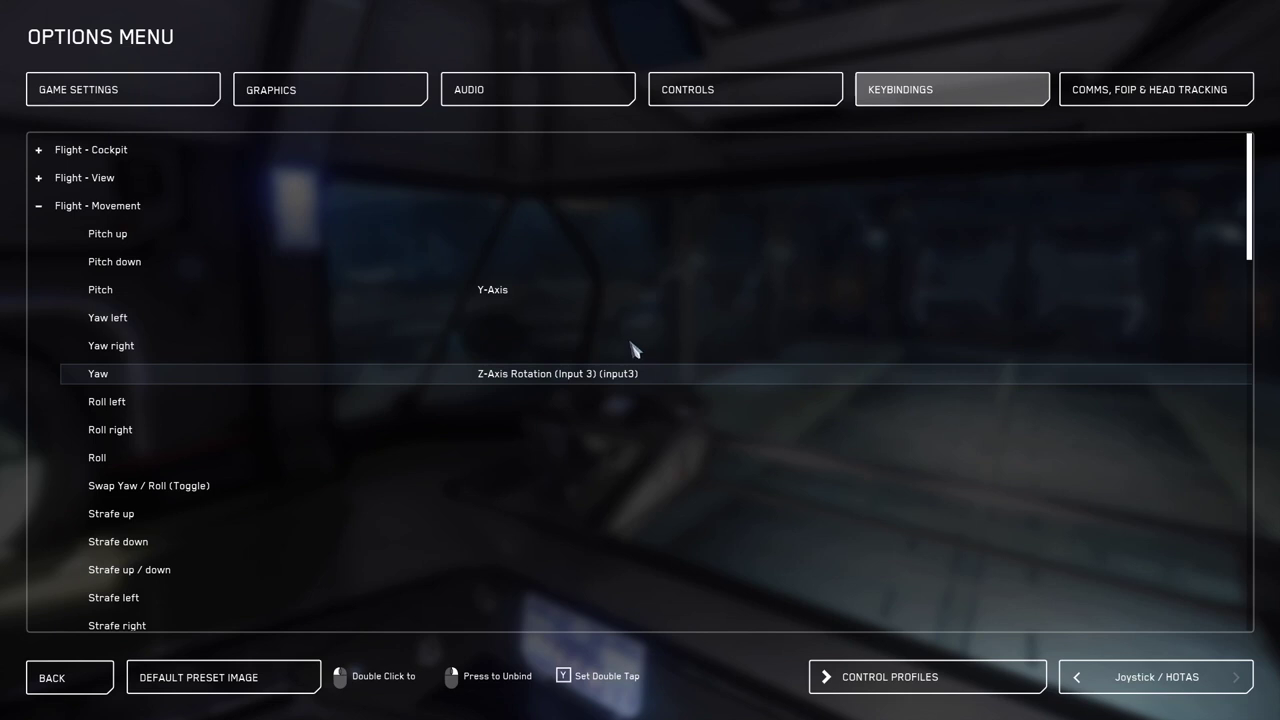
double_click(100, 460)
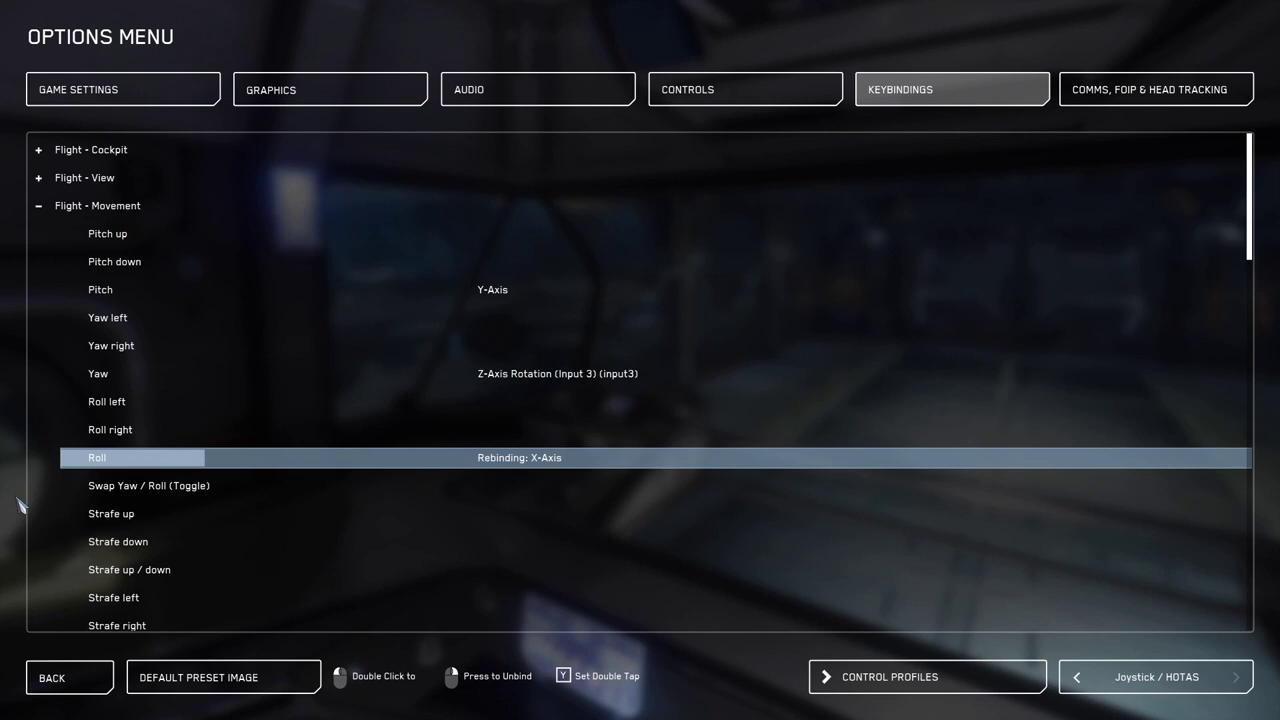
click(793, 434)
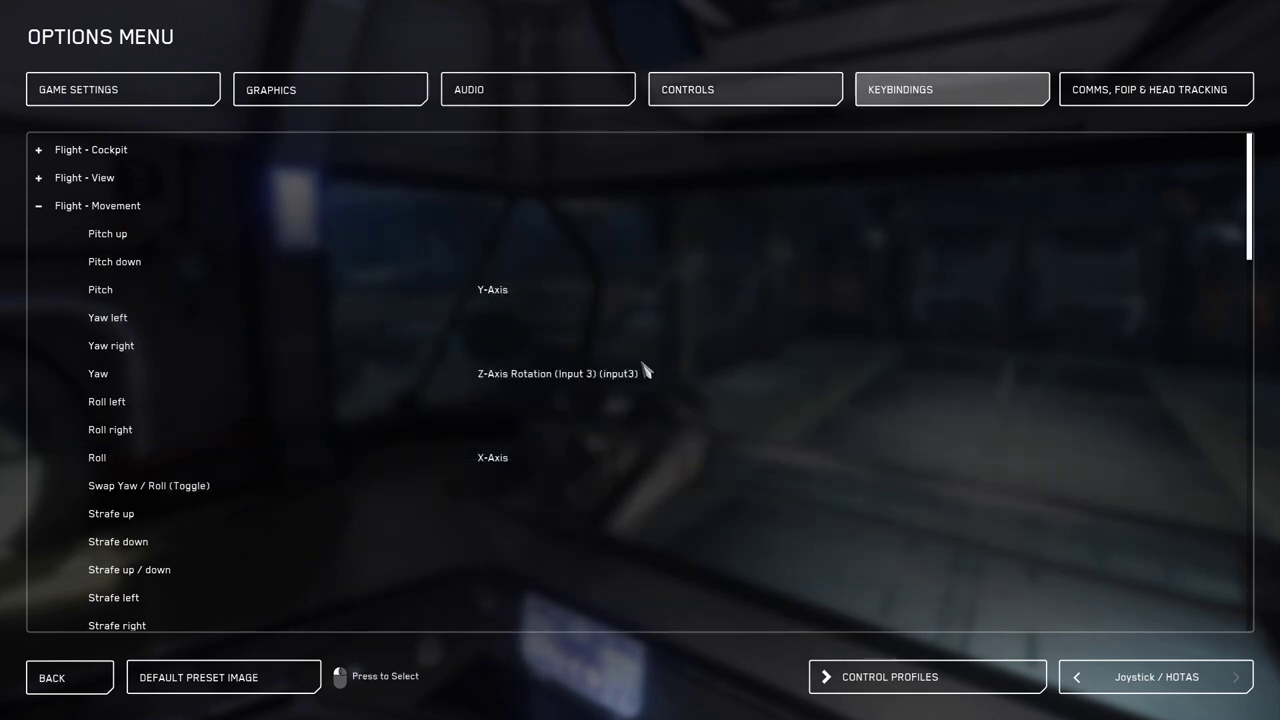
Under Flight - Movement, bind Throttle forward to Z-Axis and Strafe up / down to Y-Axis Rotation, and rebind the Strafe left / right axis.
scroll(214, 571, down, 4)
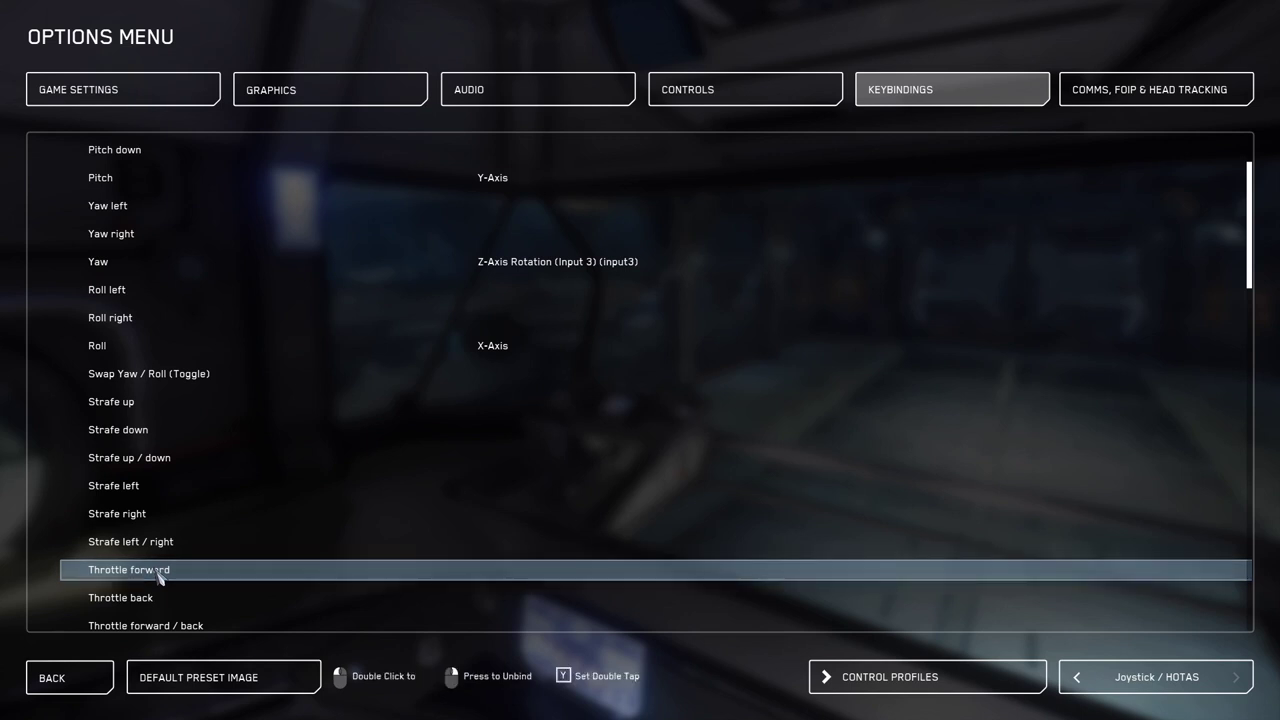
double_click(299, 577)
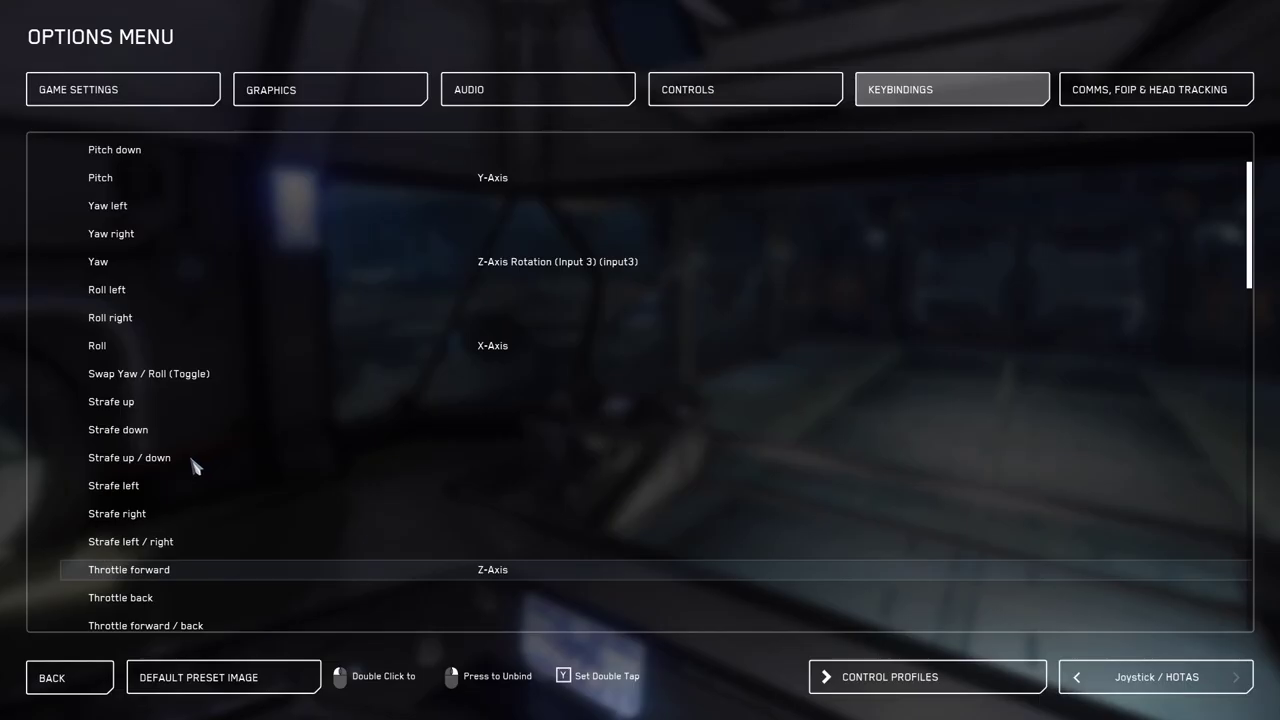
double_click(193, 460)
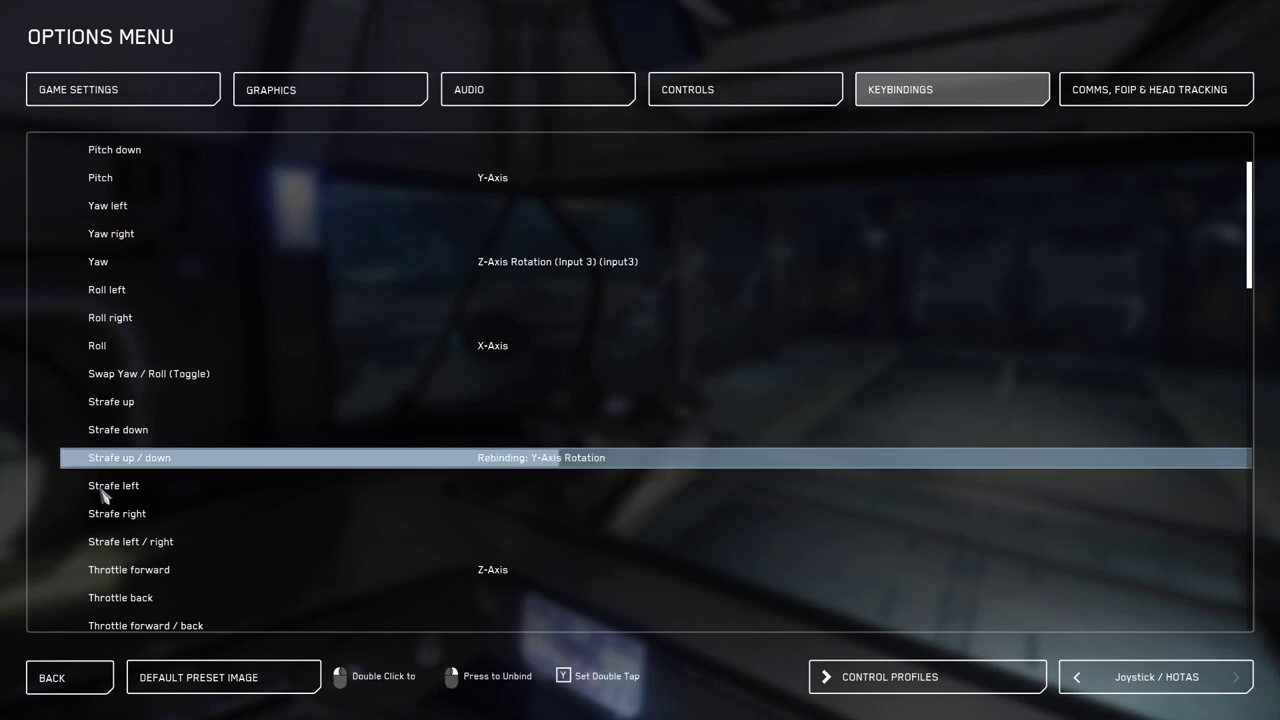
double_click(110, 541)
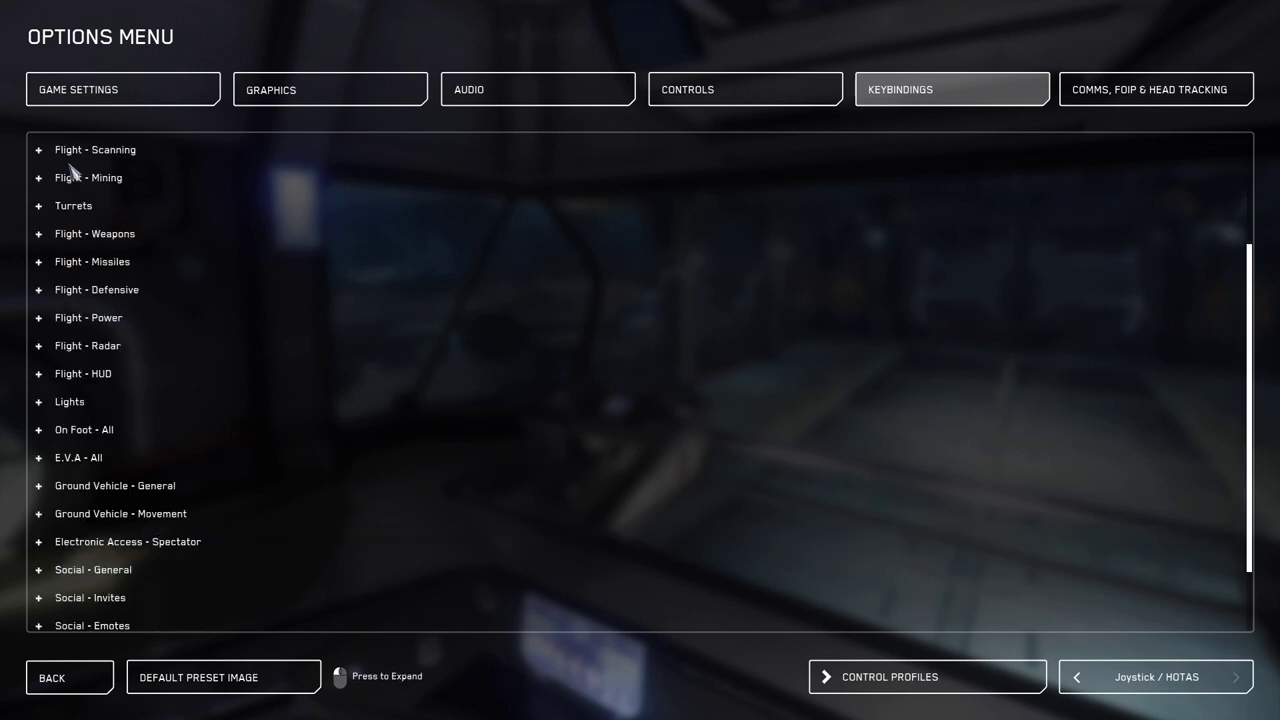
Bind Activate Scanning and Fire Weapon Group 1 to Button 1, and Scanning Radar Ping and Fire Weapon Group 2 to Button 6, accepting shared inputs.
click(42, 156)
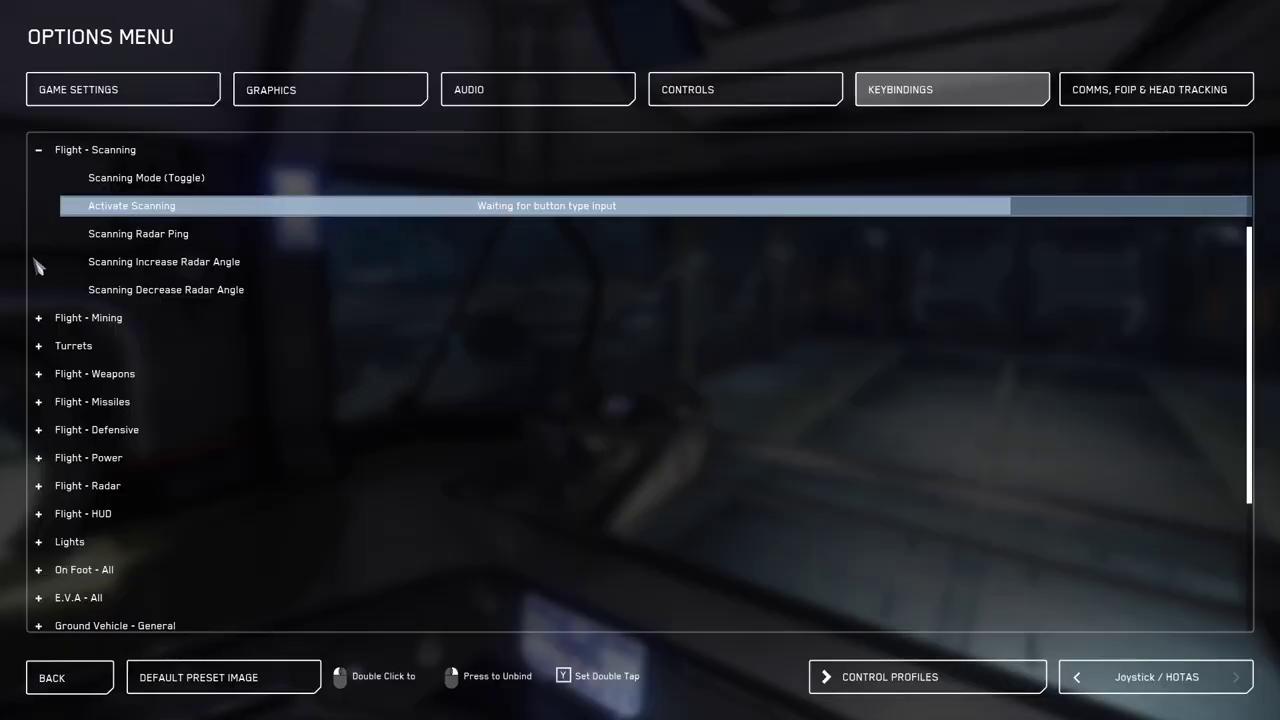
double_click(160, 236)
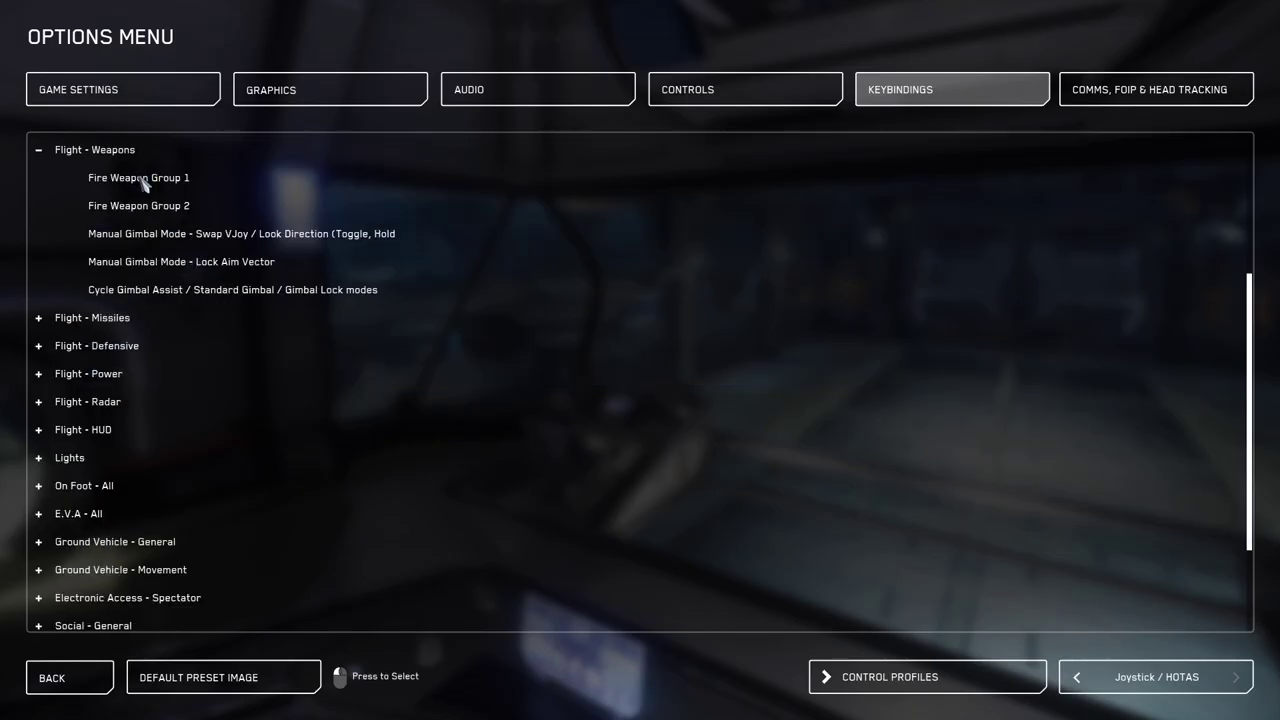
double_click(142, 180)
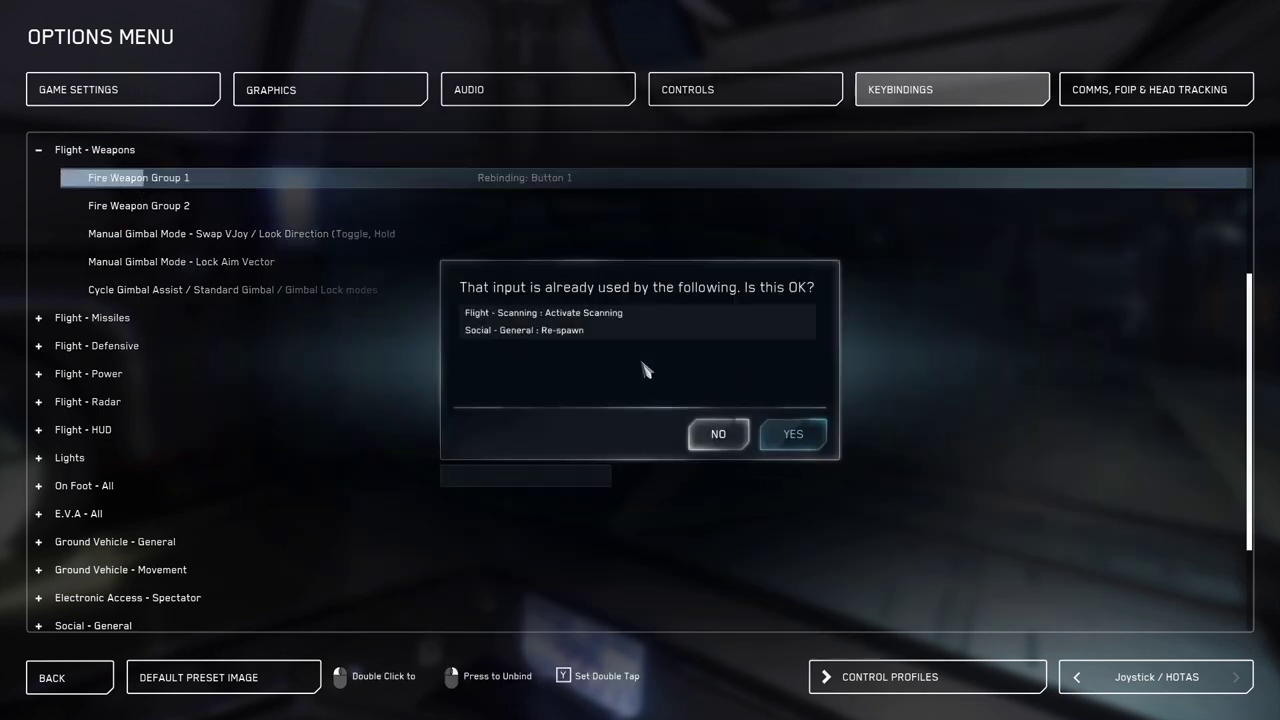
click(794, 438)
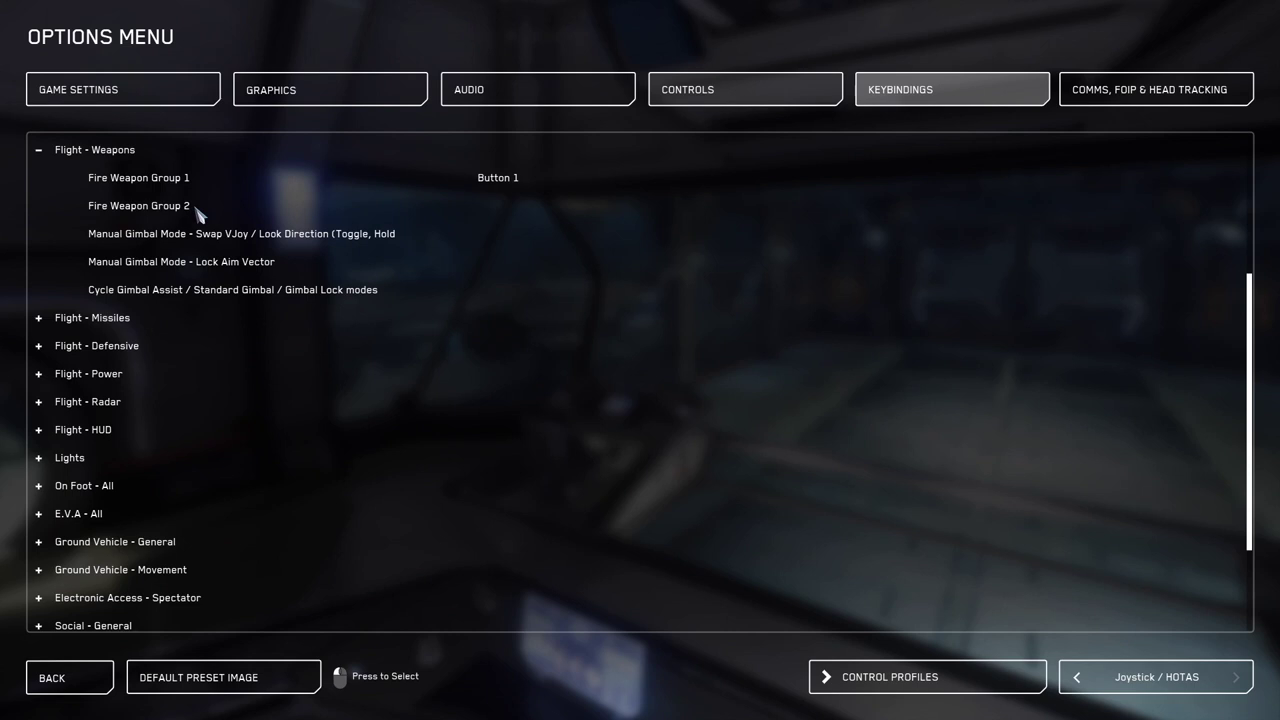
double_click(190, 210)
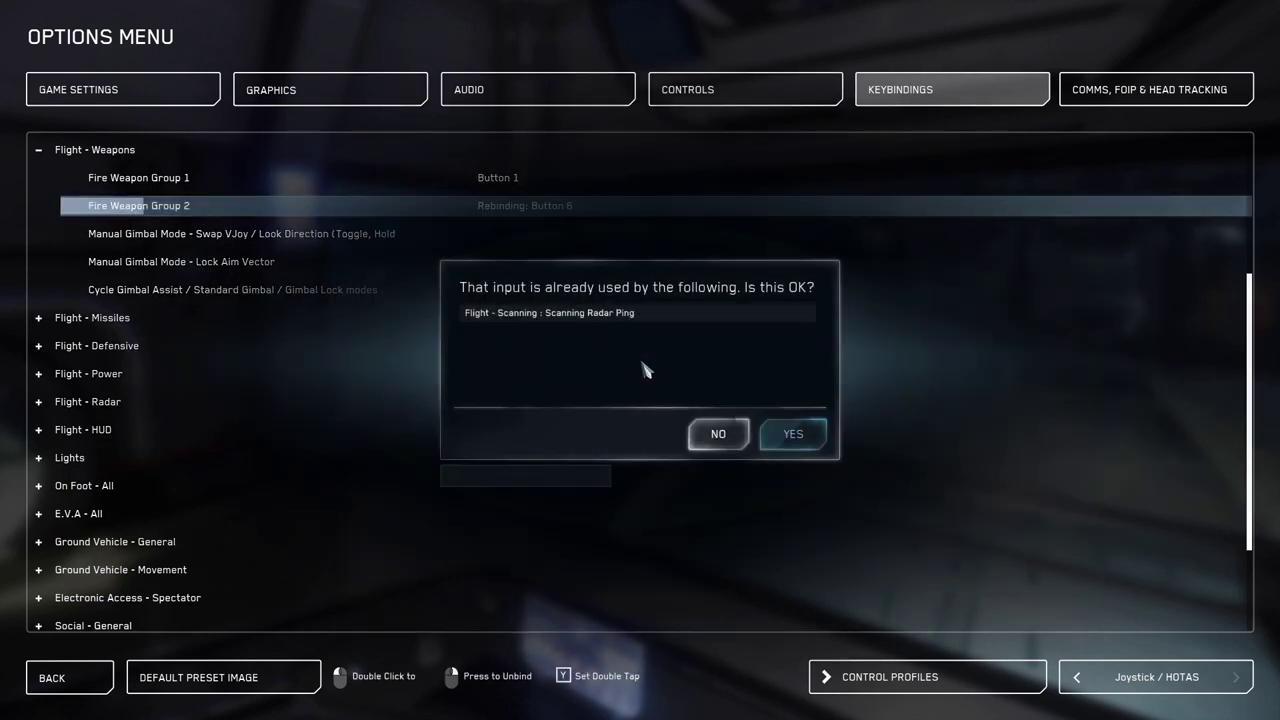
click(794, 434)
Under Flight - Missiles, bind both Acquire missile lock (Tap) and Launch missile (Hold) to Button 2, accepting the shared input.
click(40, 176)
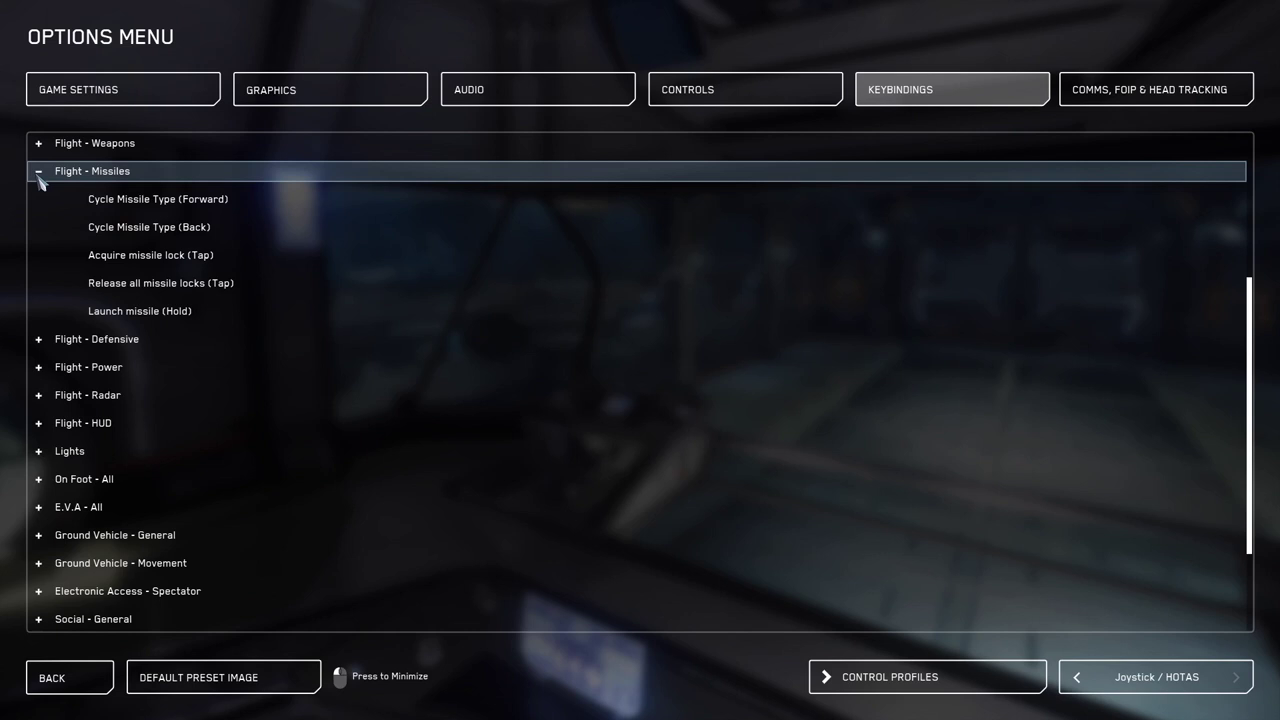
click(283, 255)
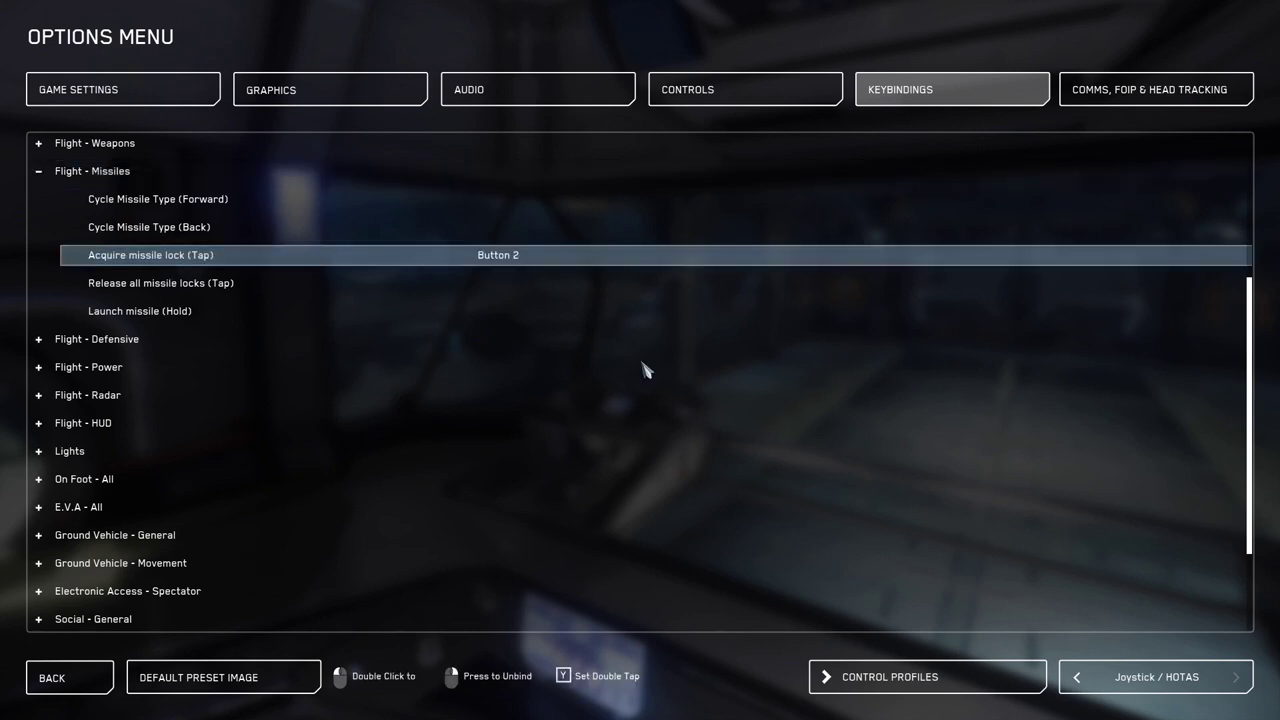
double_click(486, 318)
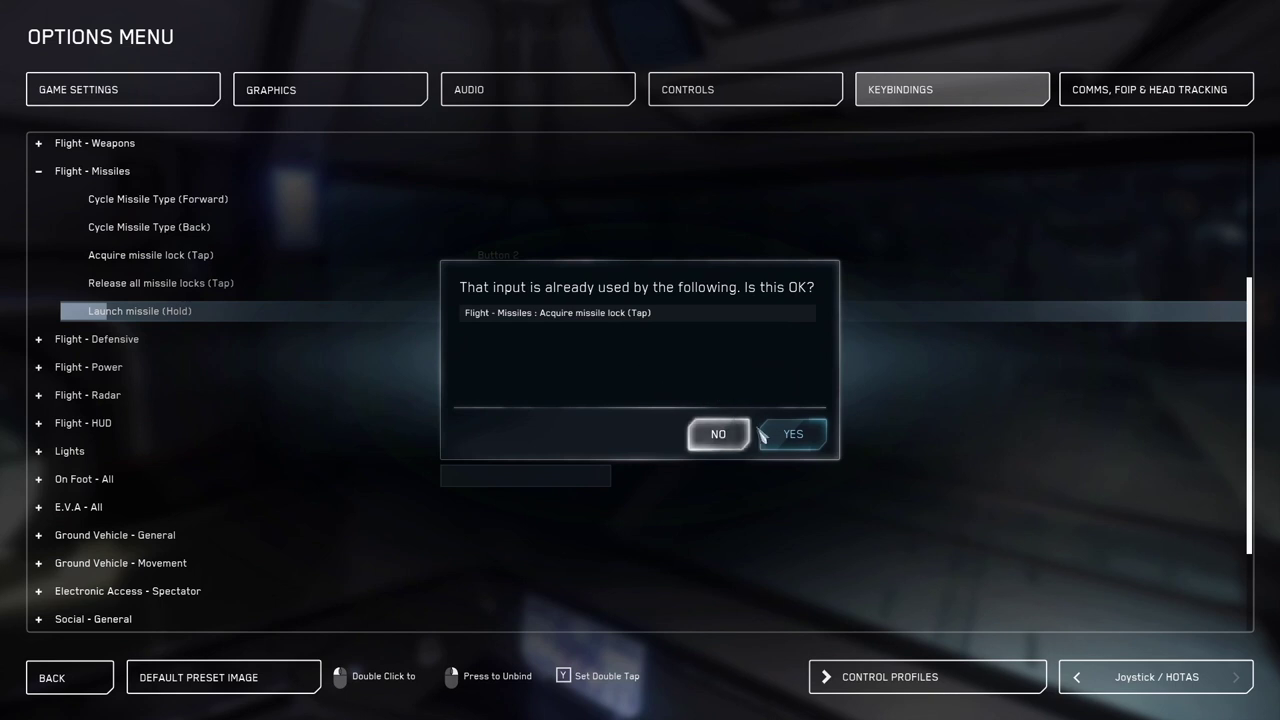
click(793, 434)
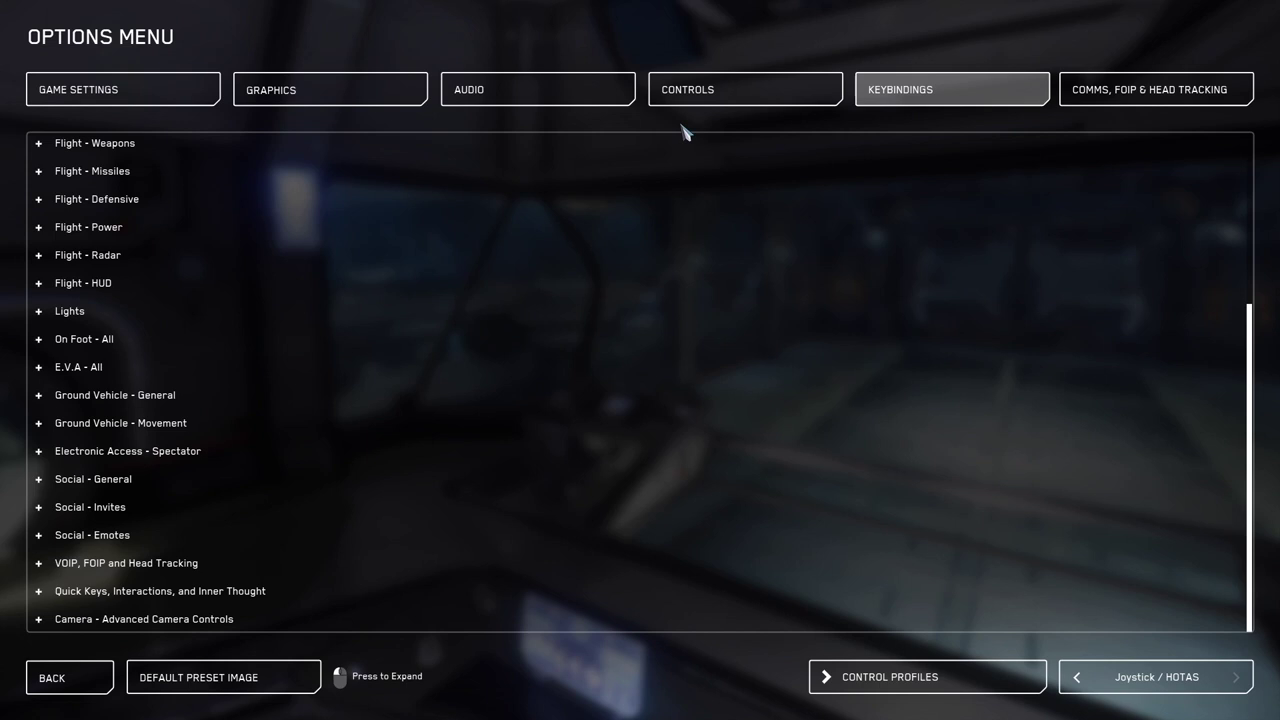
In the Joystick / HOTAS 1 inversion settings for Flight Movement, set Flight Strafe (Up/Down) and Flight Strafe Forward to Yes.
click(727, 97)
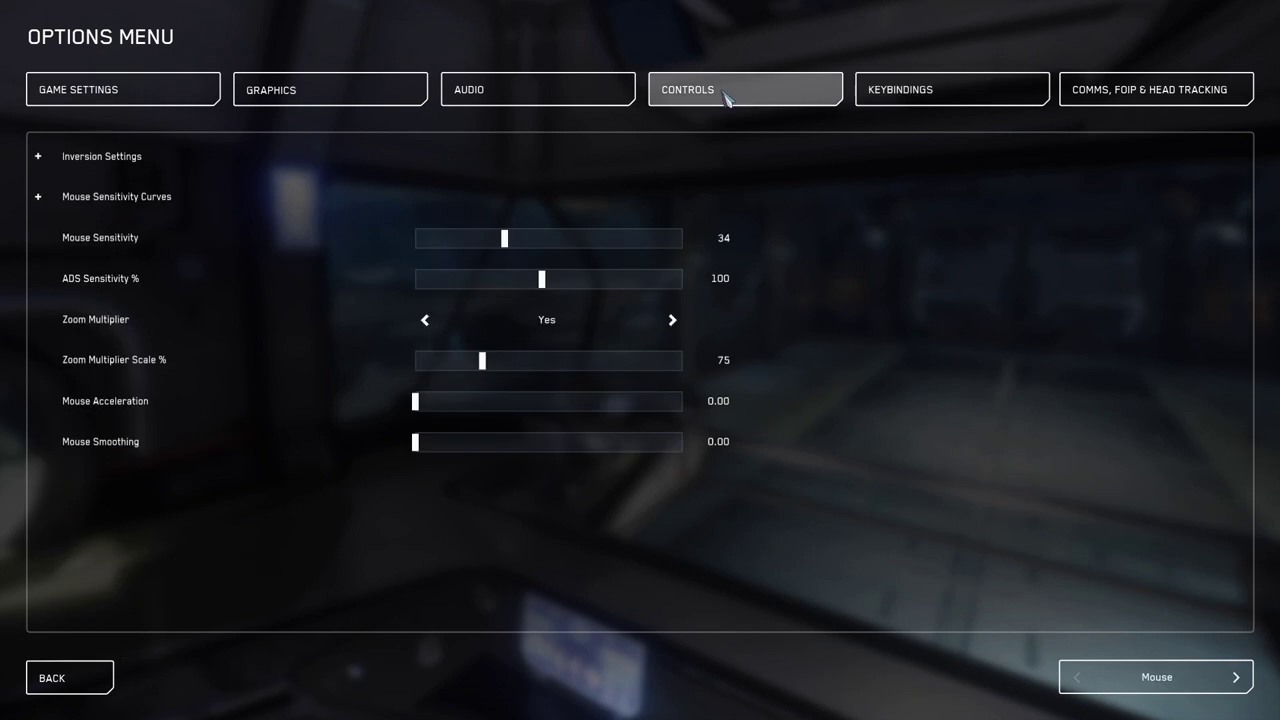
click(1236, 678)
click(1236, 678)
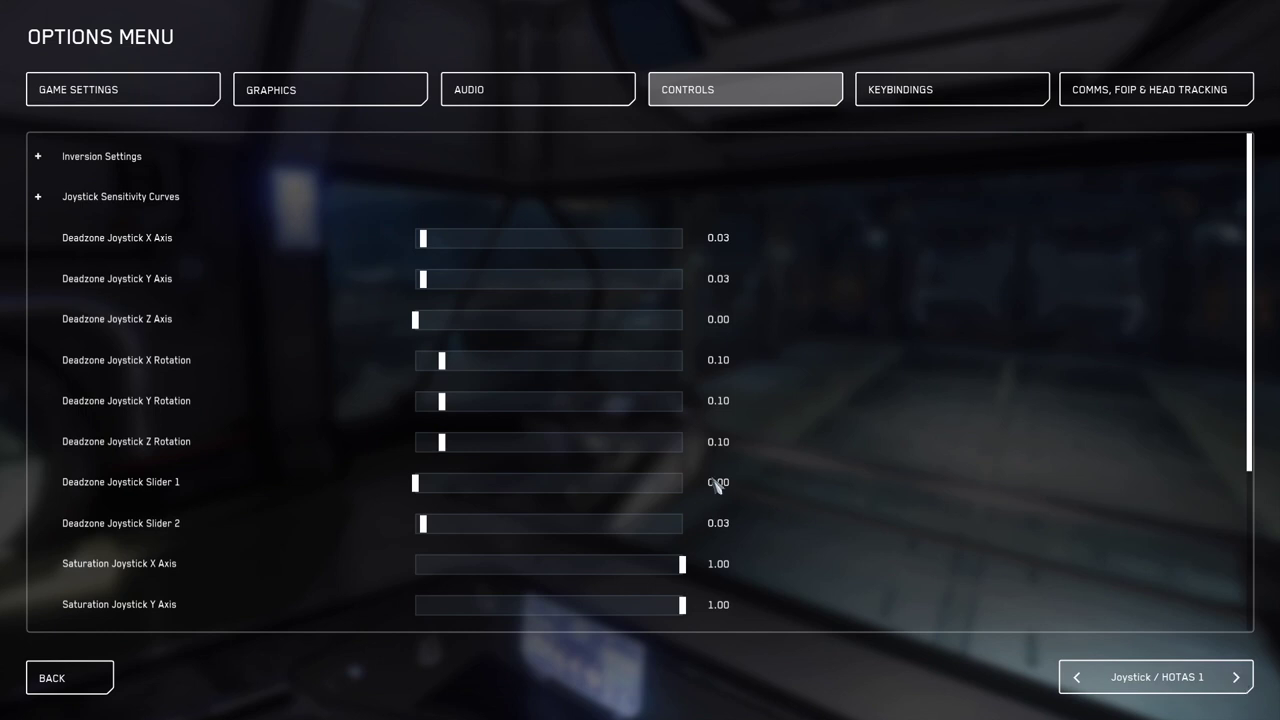
click(38, 157)
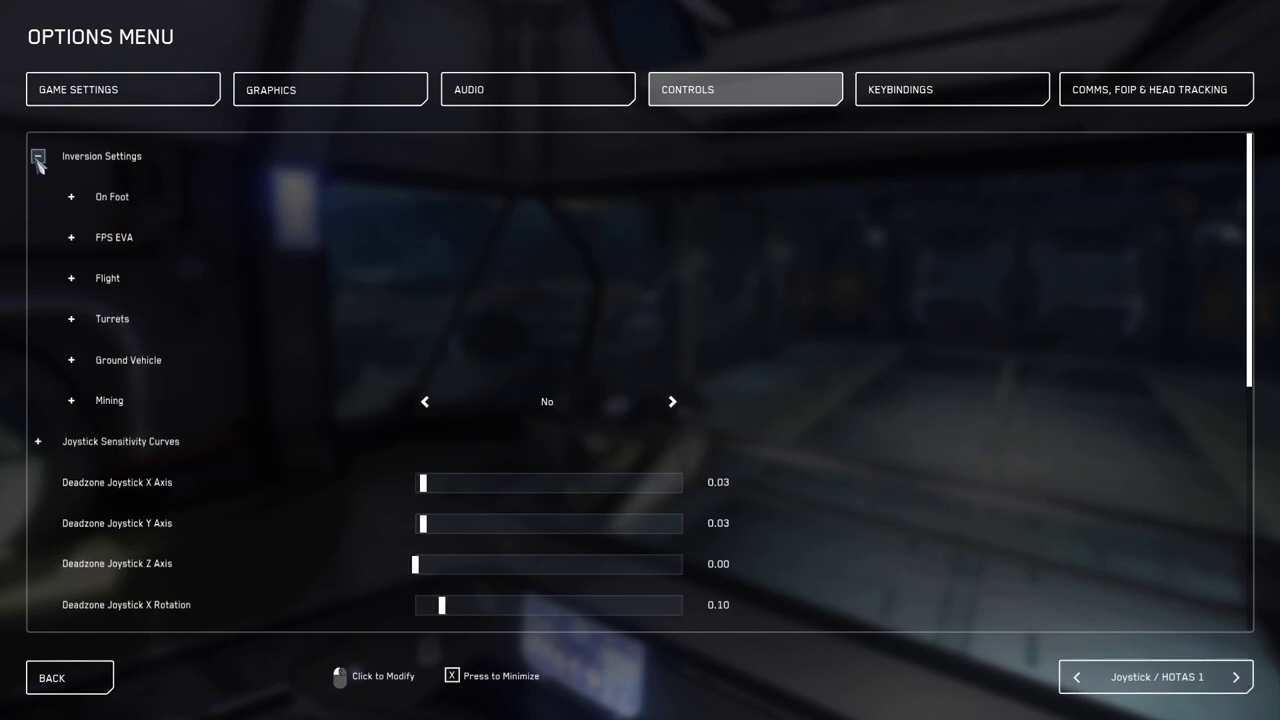
click(71, 279)
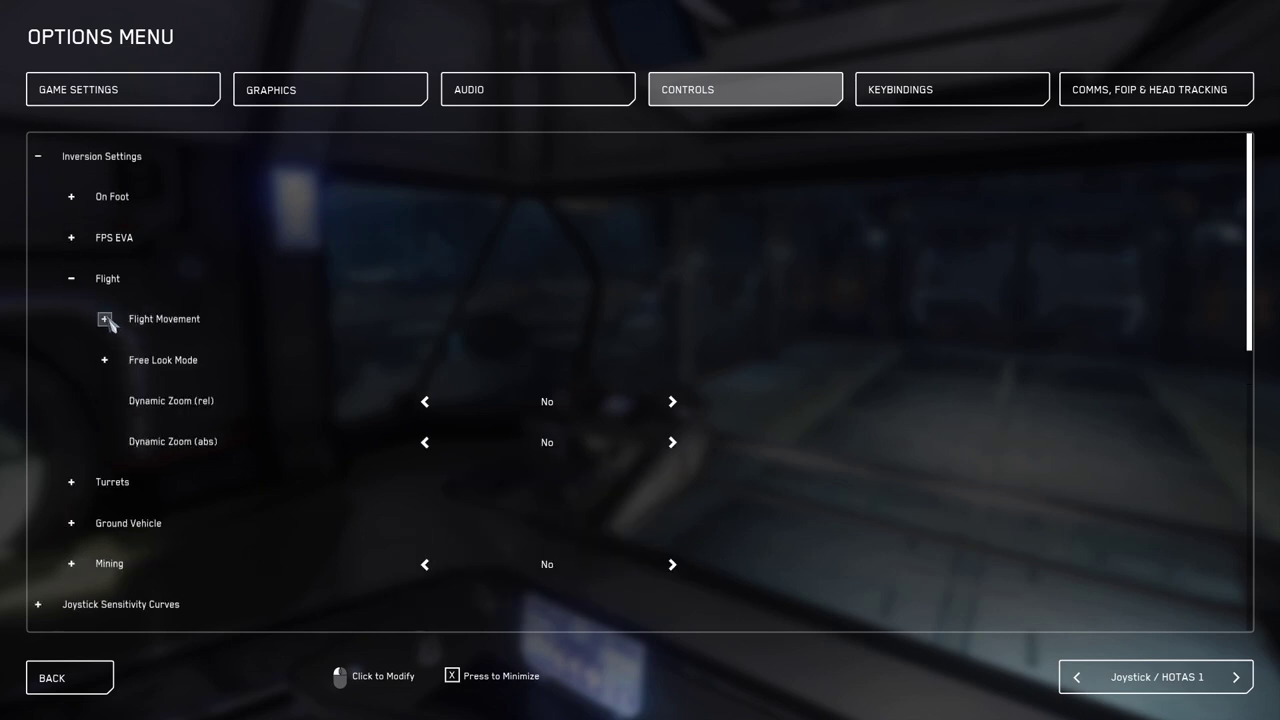
click(105, 319)
scroll(352, 345, down, 3)
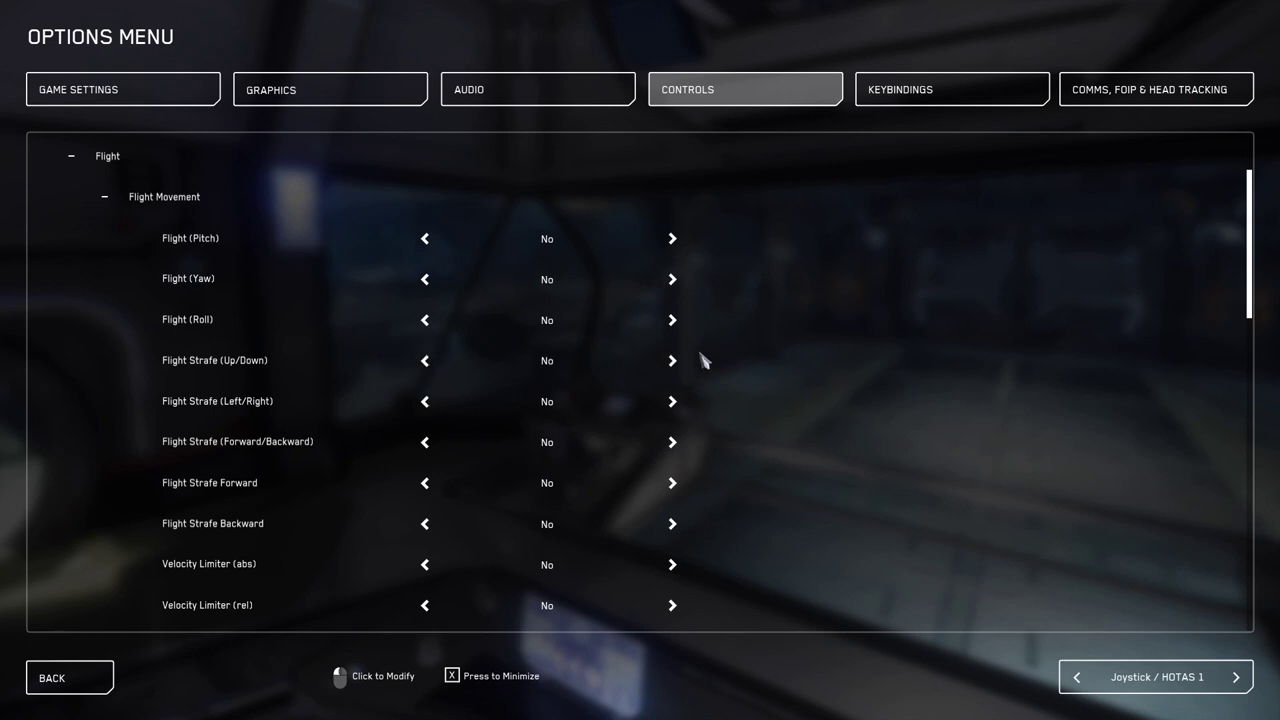
click(673, 361)
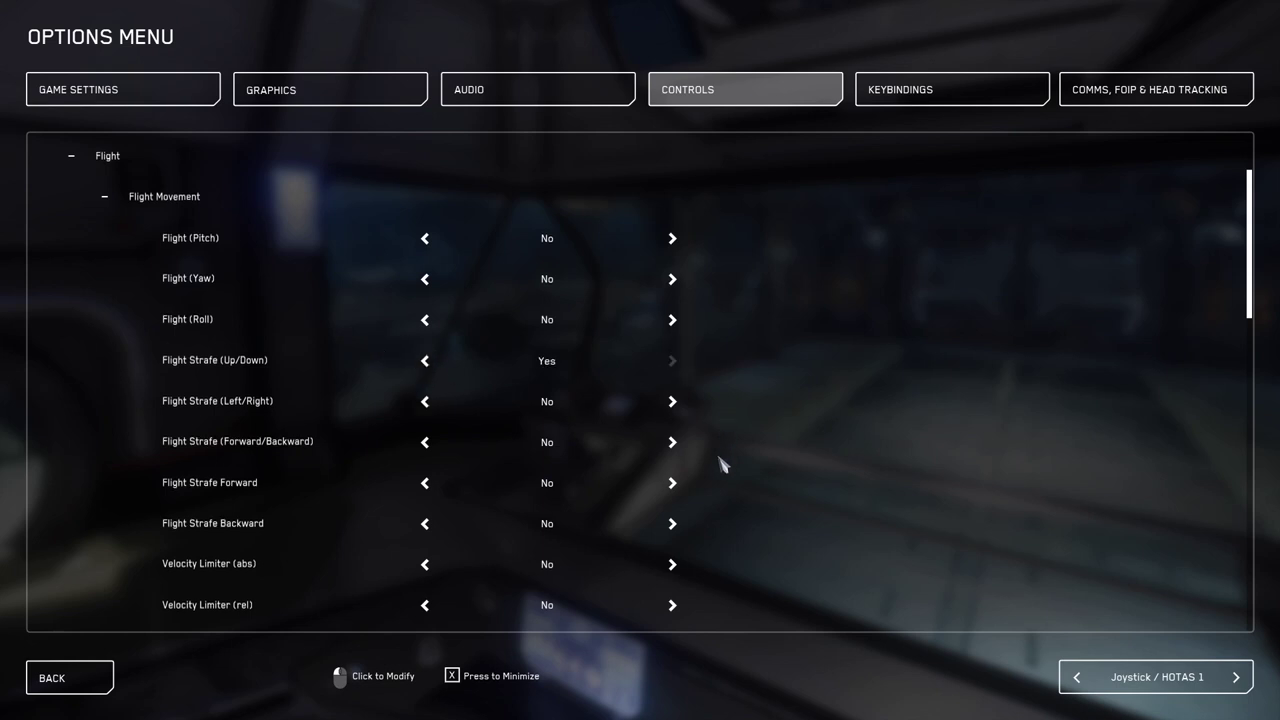
click(672, 483)
click(164, 196)
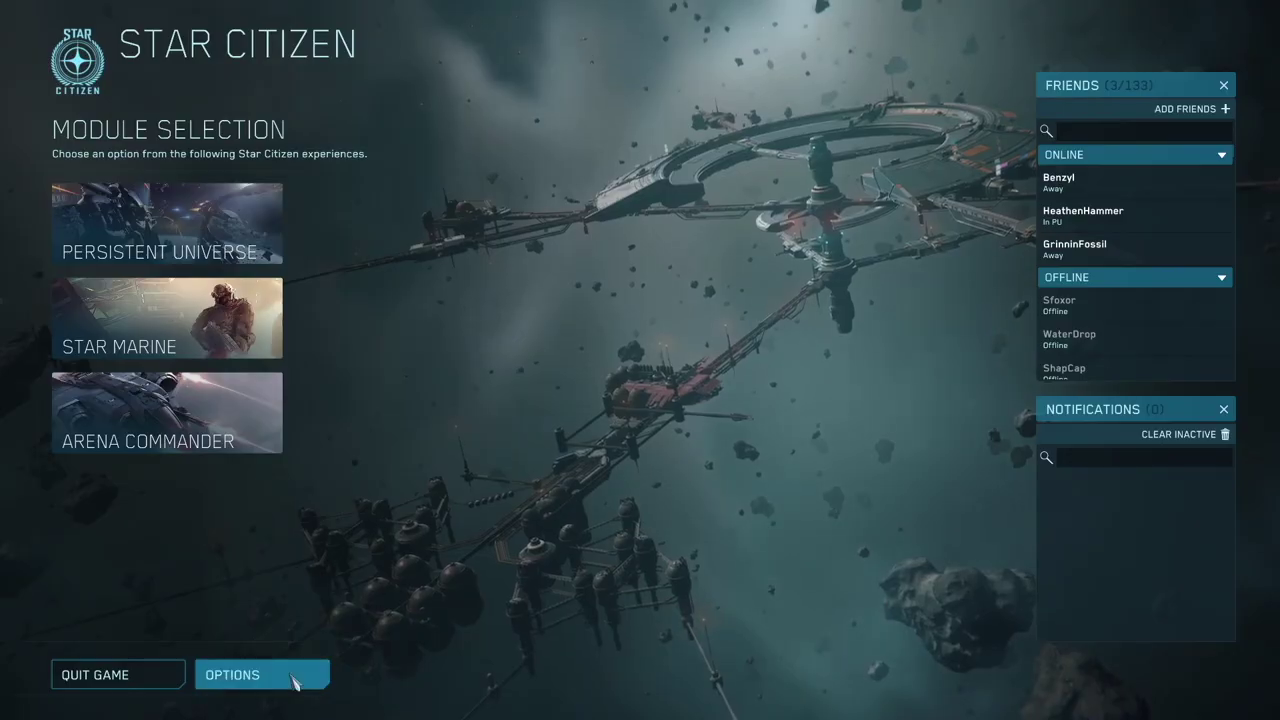
In the game settings, set Flight - Proximity Assist Defaults On to No.
click(360, 676)
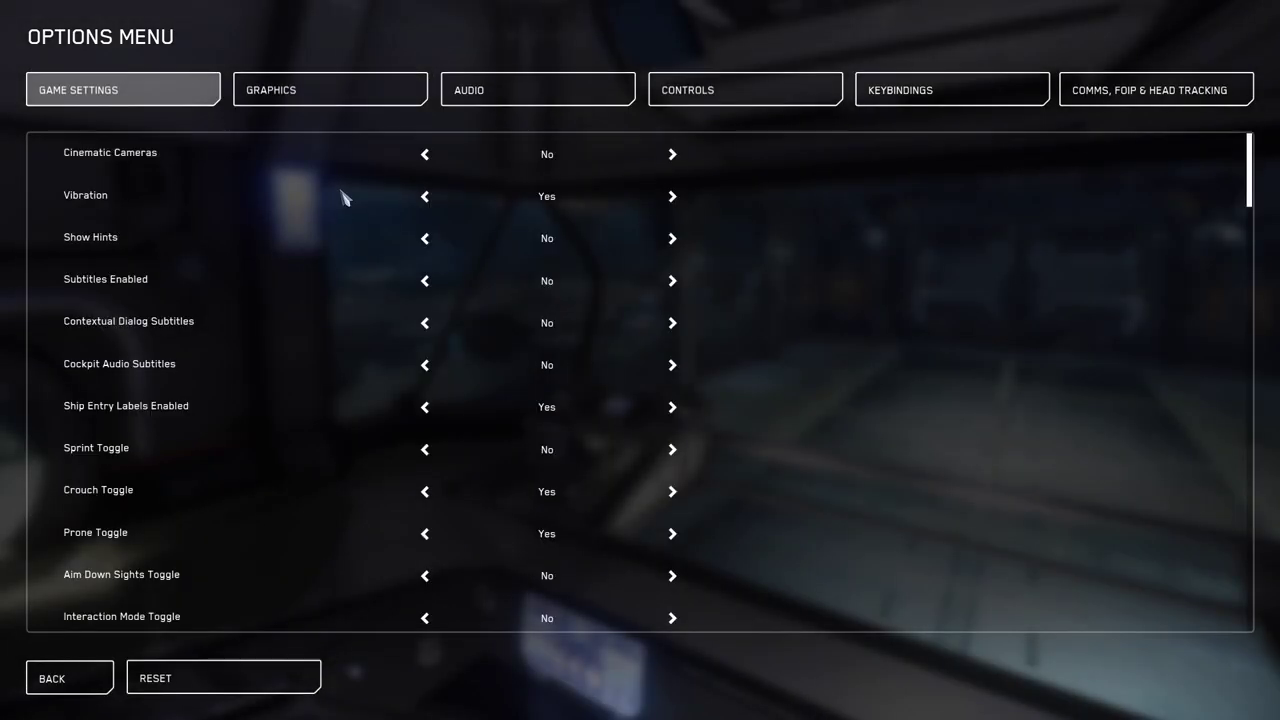
scroll(337, 290, down, 4)
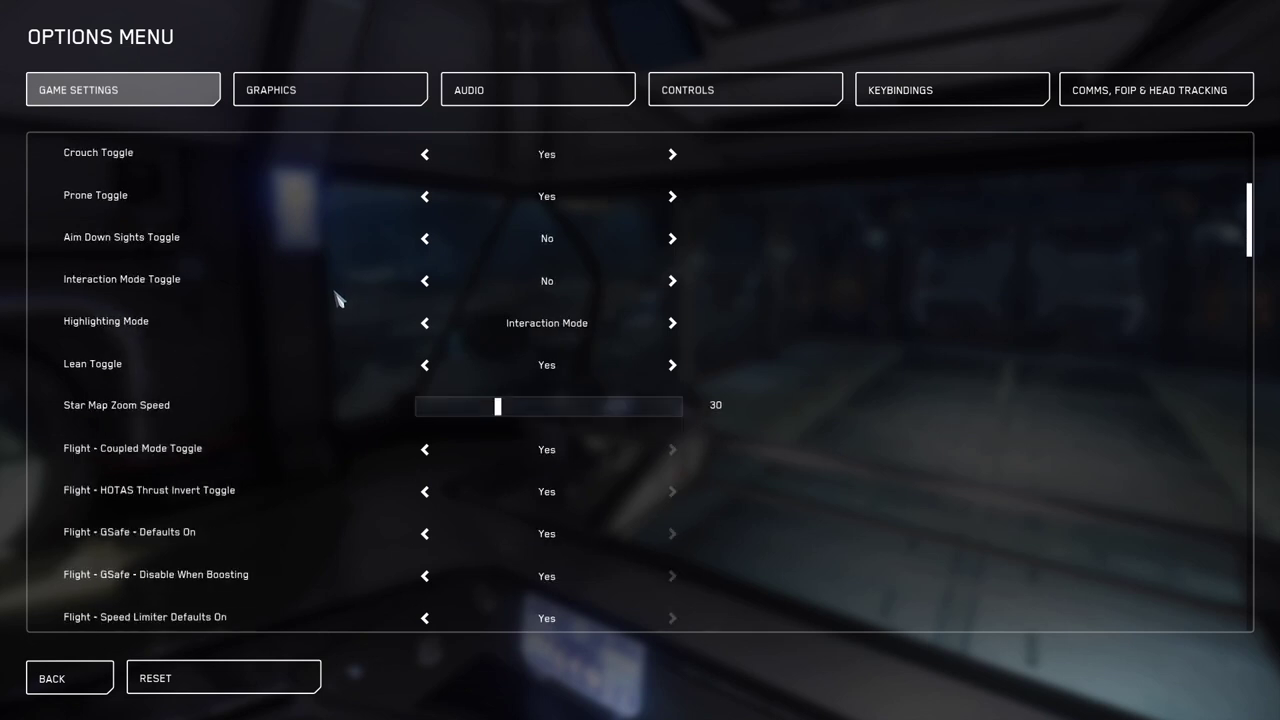
scroll(337, 298, down, 3)
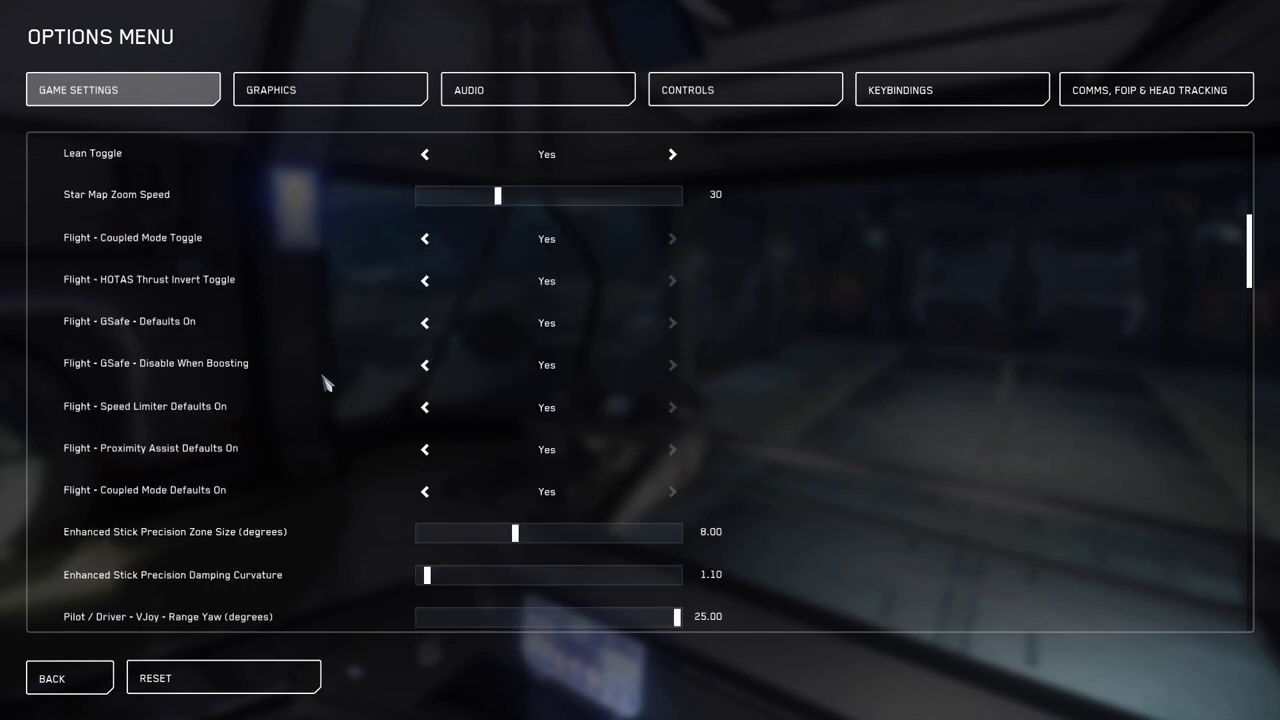
click(425, 452)
In the Keyboard / Mouse advanced customization, clear the Mouse Wheel Down binding of Decrease Scanning Angle under Vehicles - Scanning.
click(955, 97)
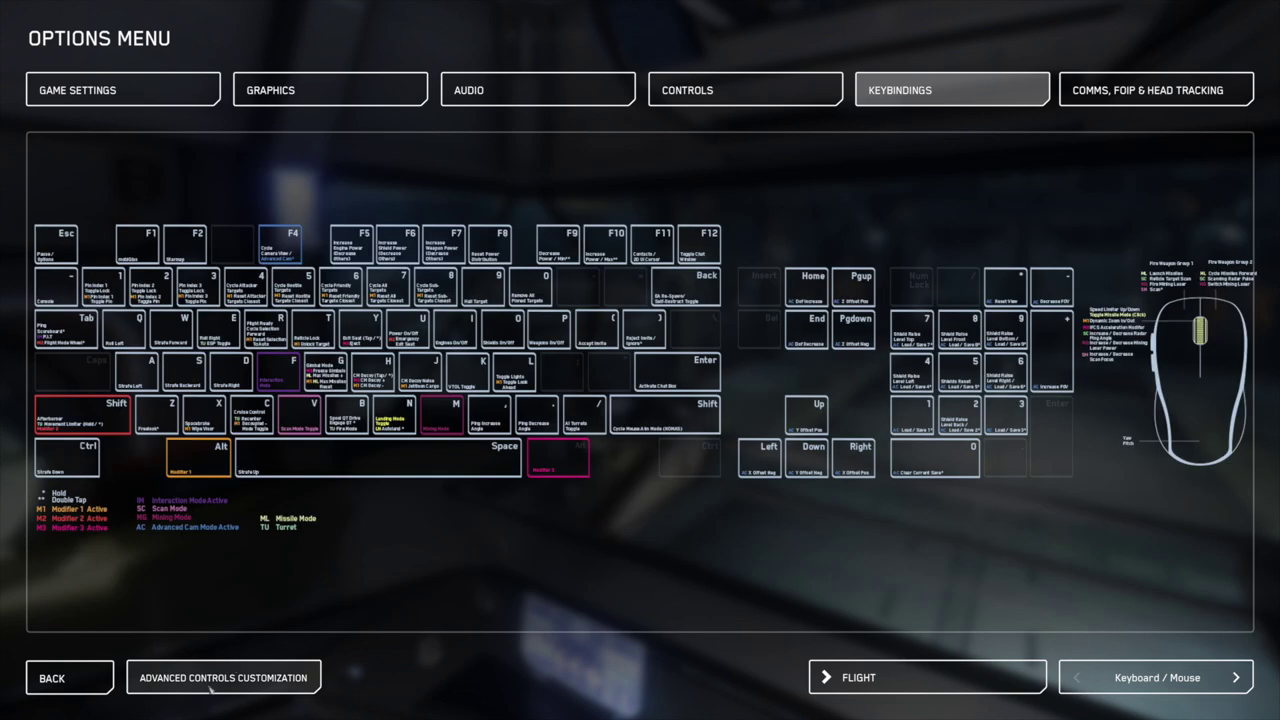
click(210, 685)
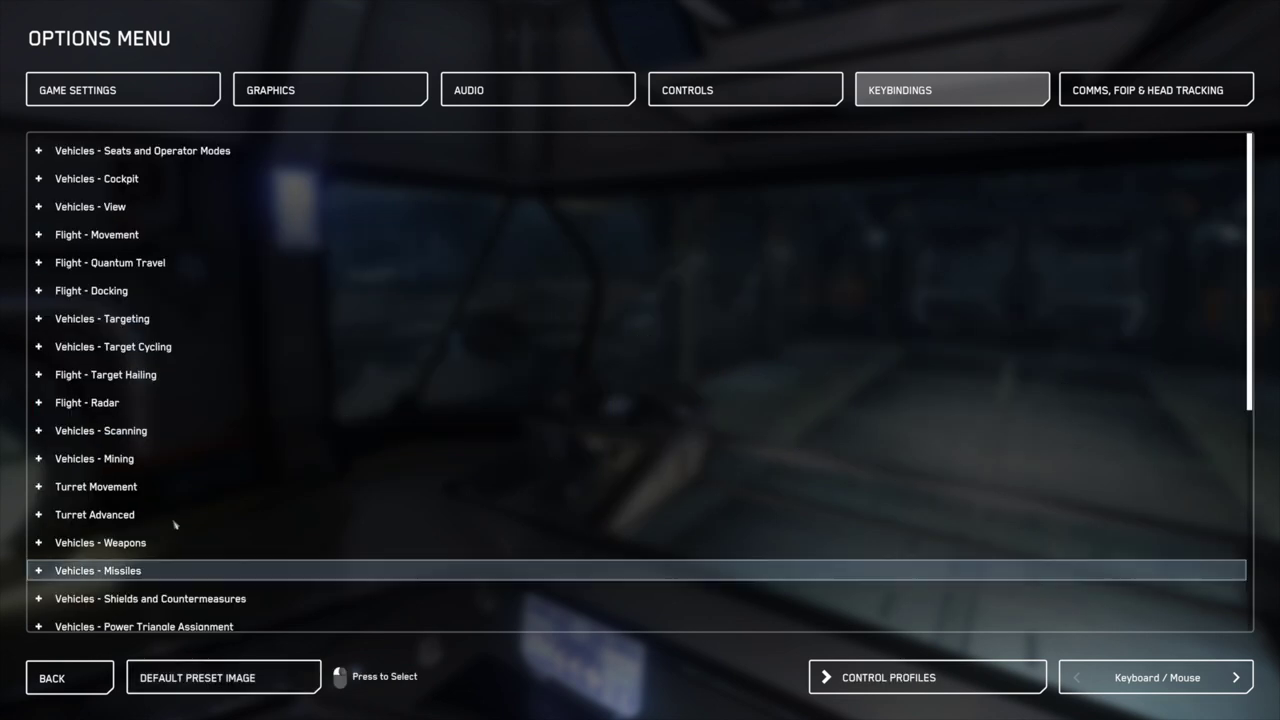
click(39, 435)
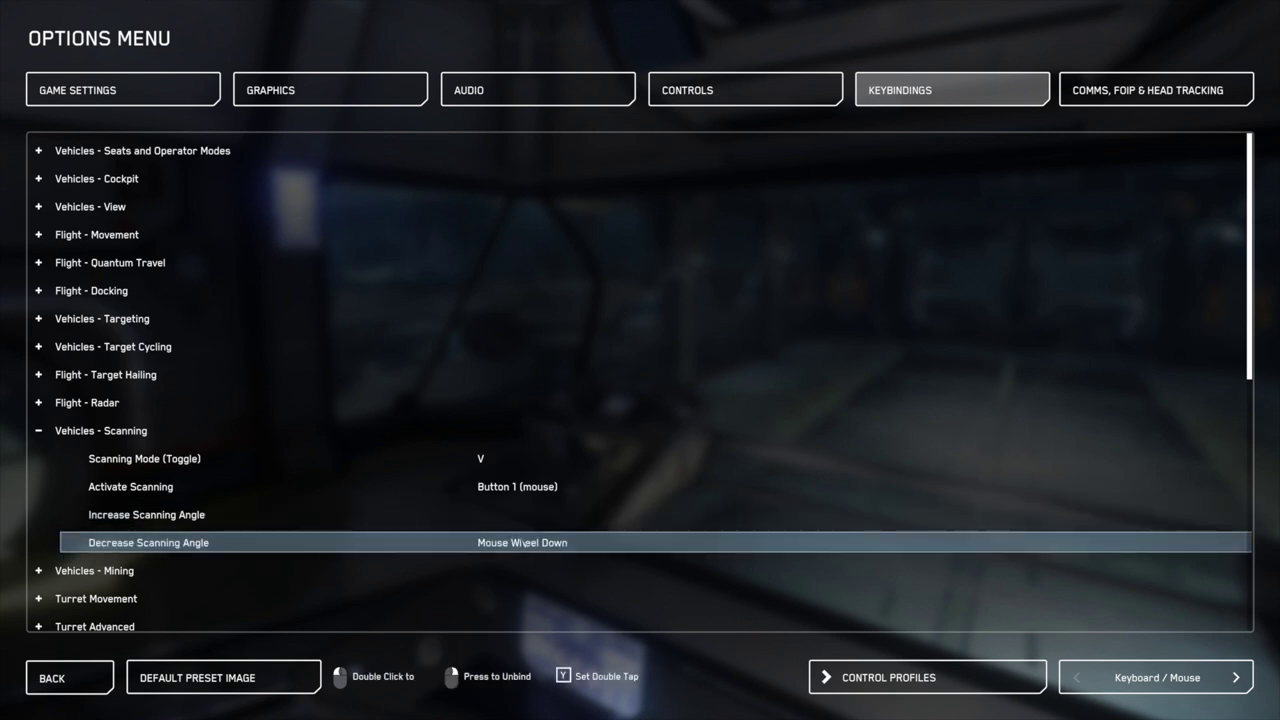
right_click(523, 543)
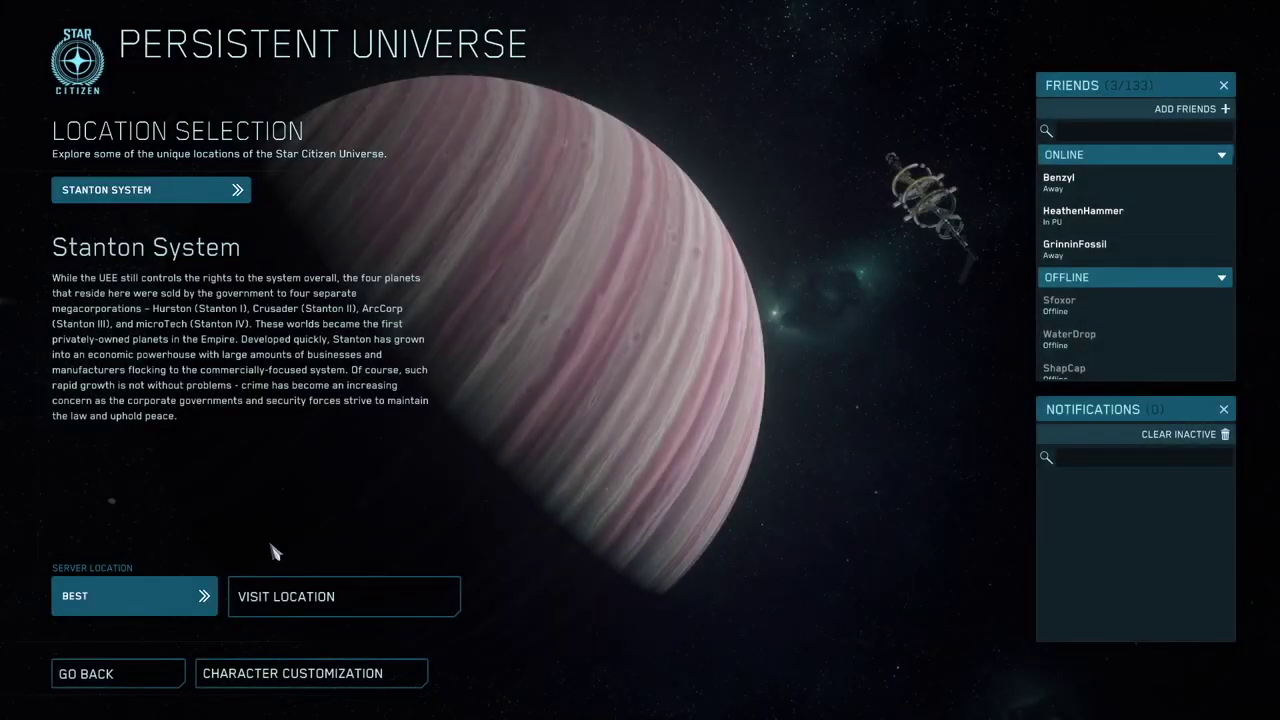
Enter the Stanton System in the Persistent Universe using the Best server location.
click(317, 597)
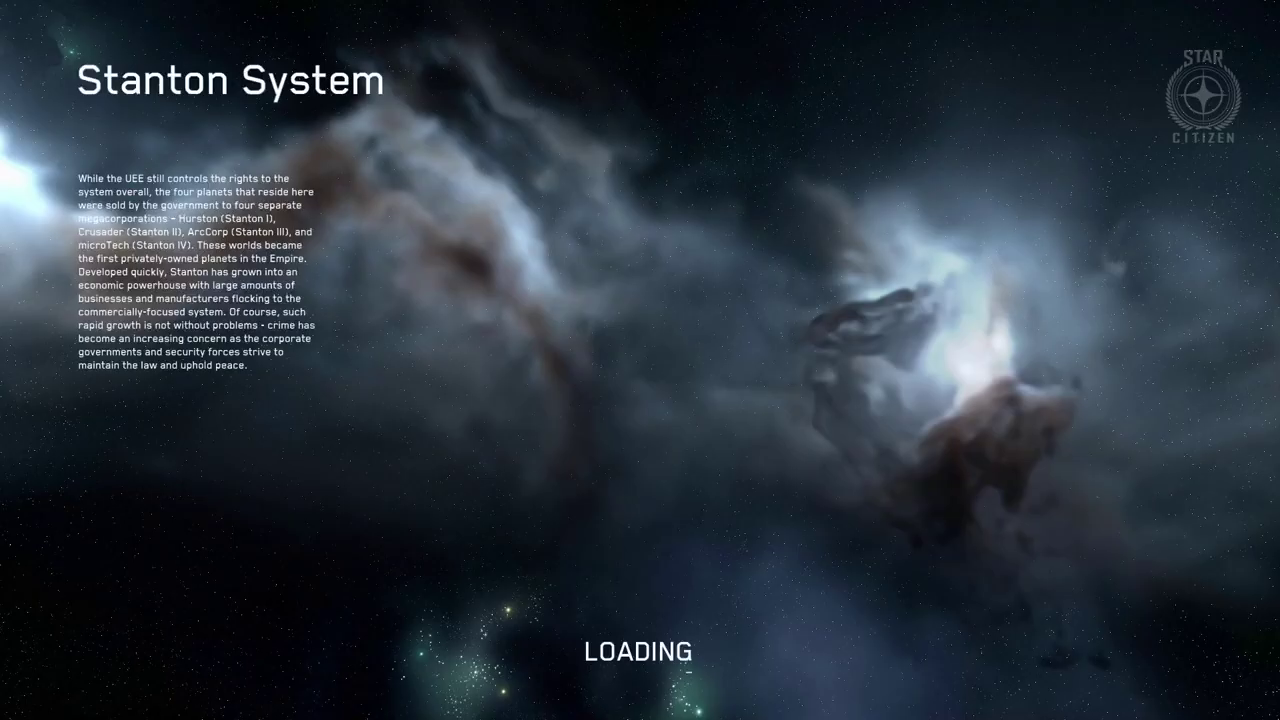